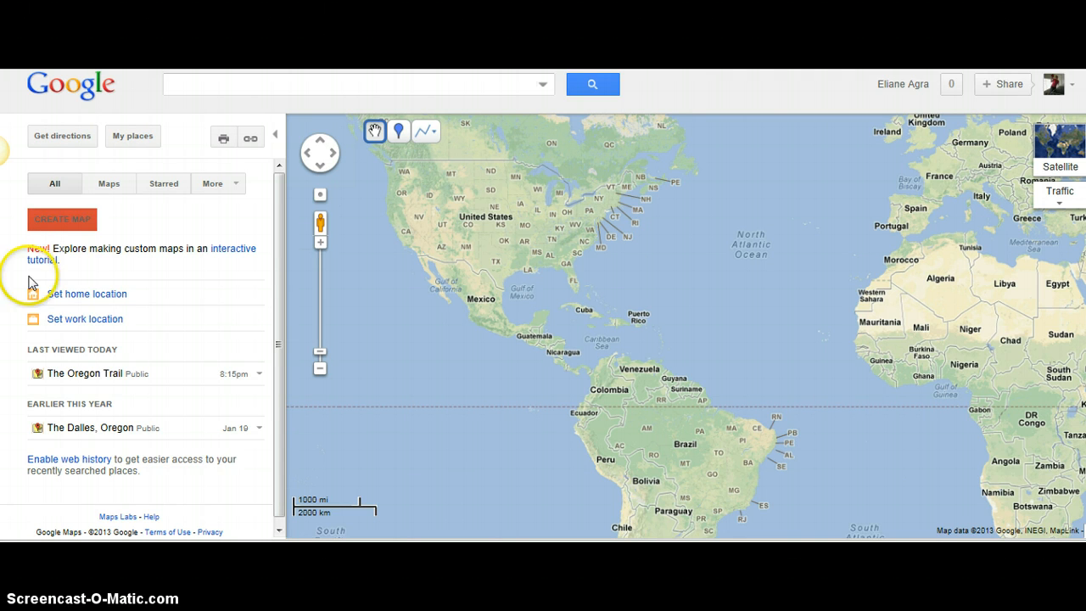
Create a new custom map and title it with the owner's first name in possessive form followed by "Family History".
click(85, 229)
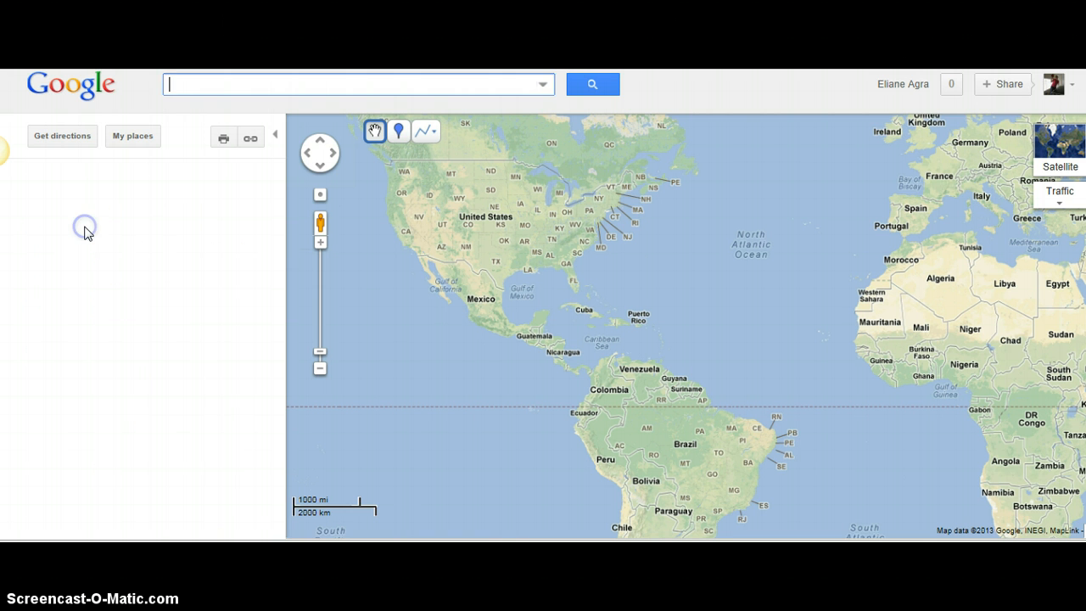
click(86, 238)
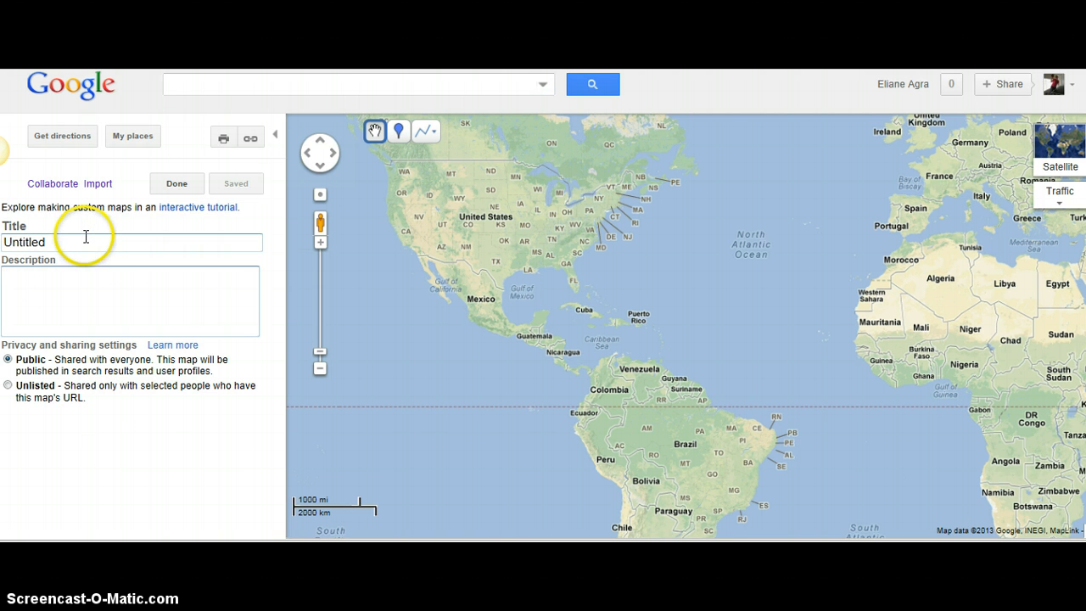
double_click(84, 240)
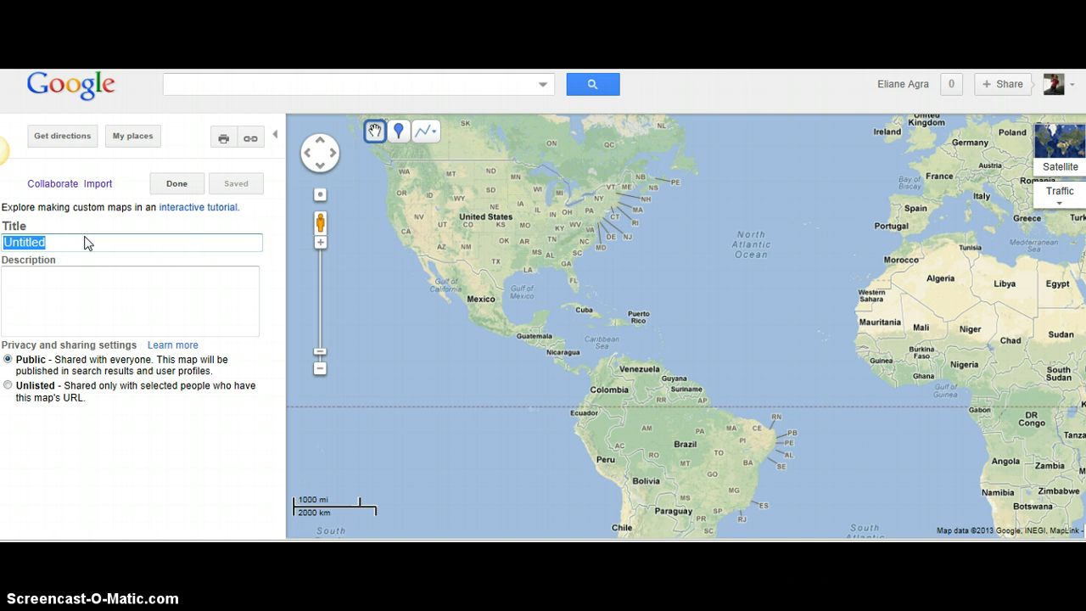
text(Eliane's )
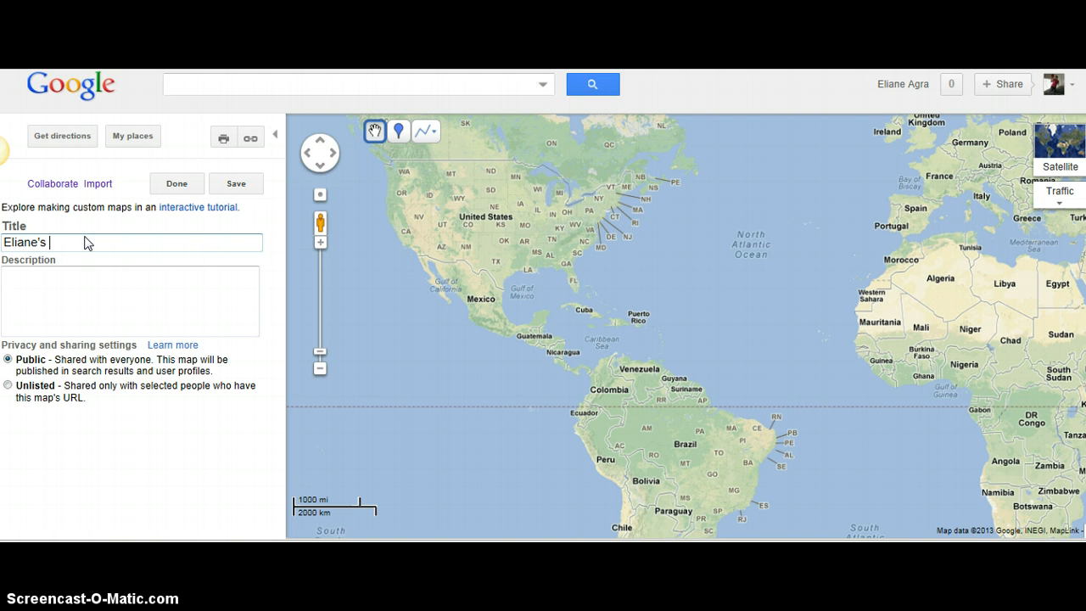
text(Family History)
Enter the map description "Family History from Great grandma on to mom." and finish editing the map.
click(85, 297)
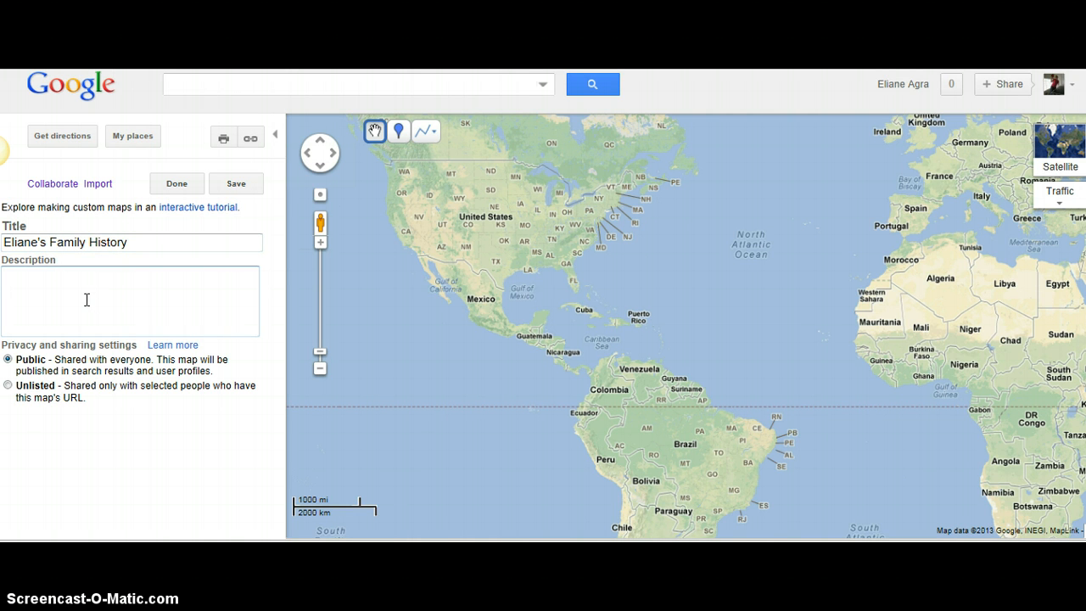
text(Family History from Great gramd)
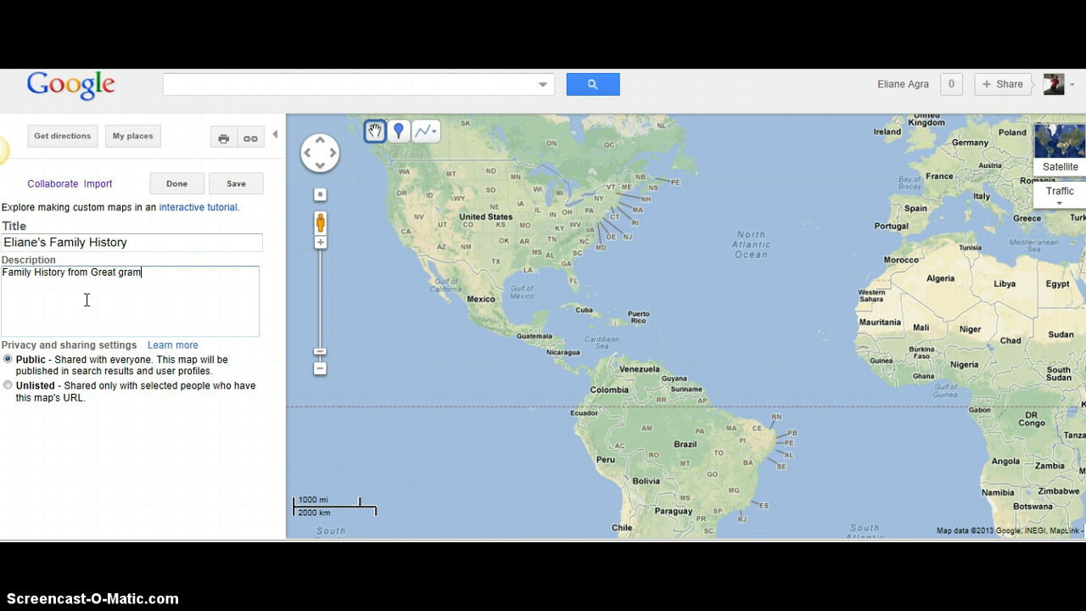
key(BackSpace)
key(BackSpace)
text(ndma on to mom.)
click(191, 188)
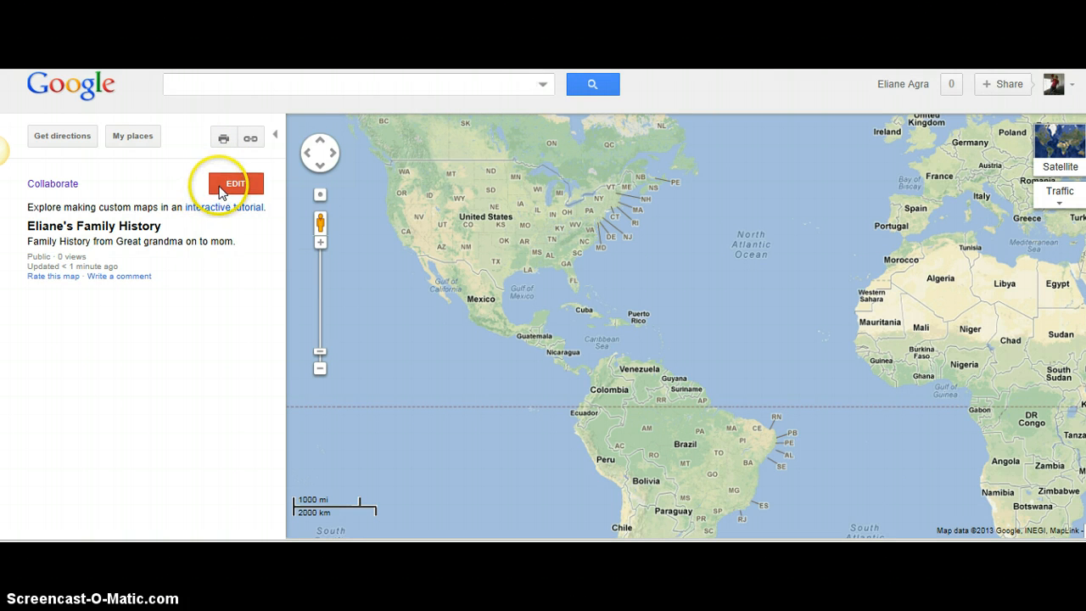
Reopen the family history map for editing.
click(223, 186)
click(176, 184)
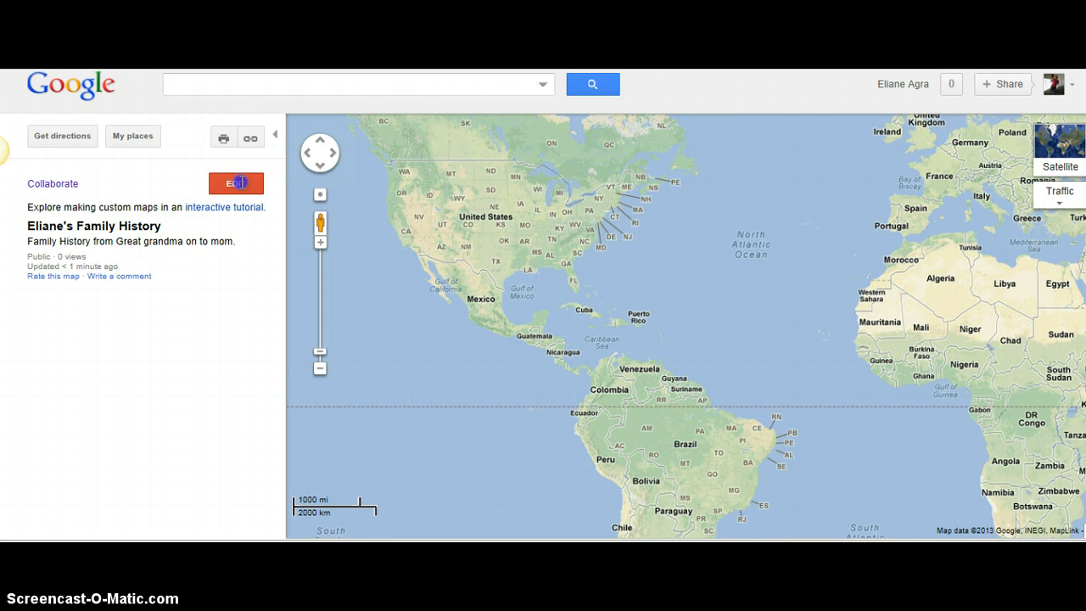
click(237, 183)
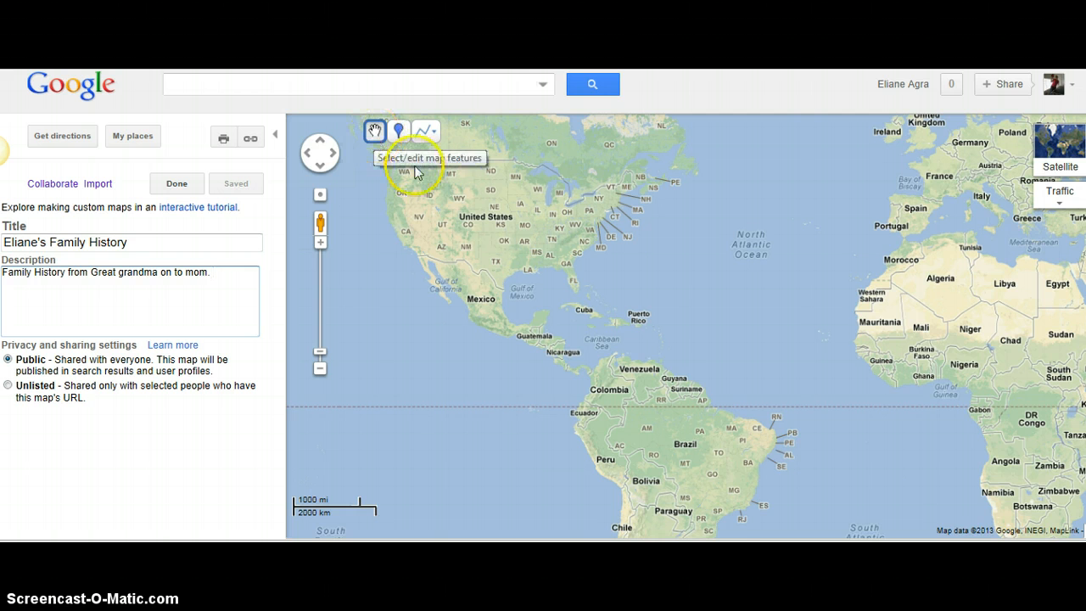
Place a trial placemark in northeastern Brazil and delete it.
mouse_move(603, 265)
mouse_down()
mouse_move(575, 327)
mouse_move(667, 308)
mouse_move(504, 181)
mouse_move(608, 264)
mouse_up()
click(398, 131)
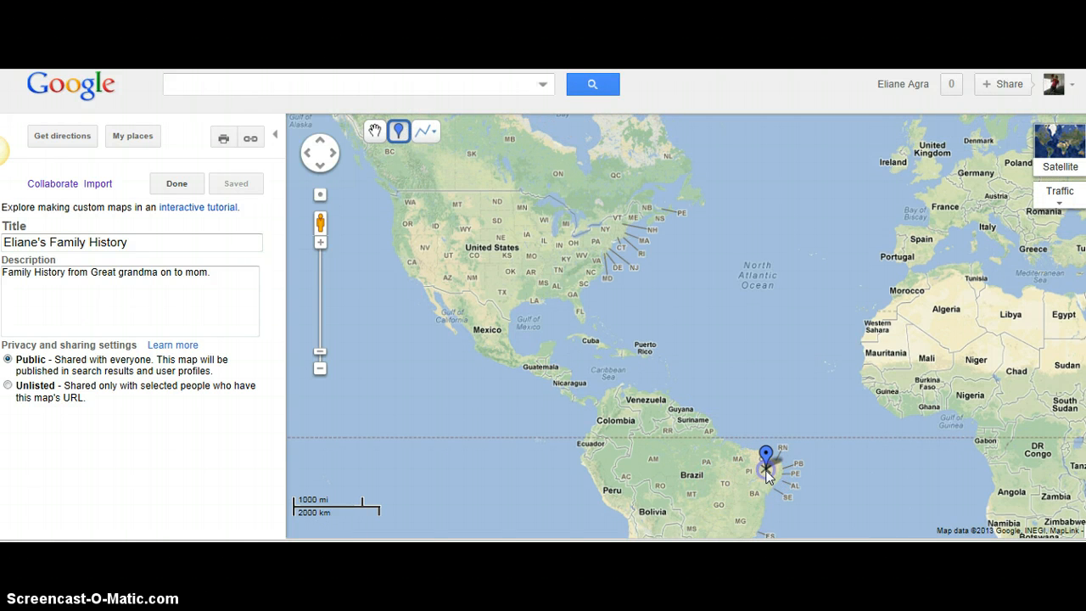
click(767, 477)
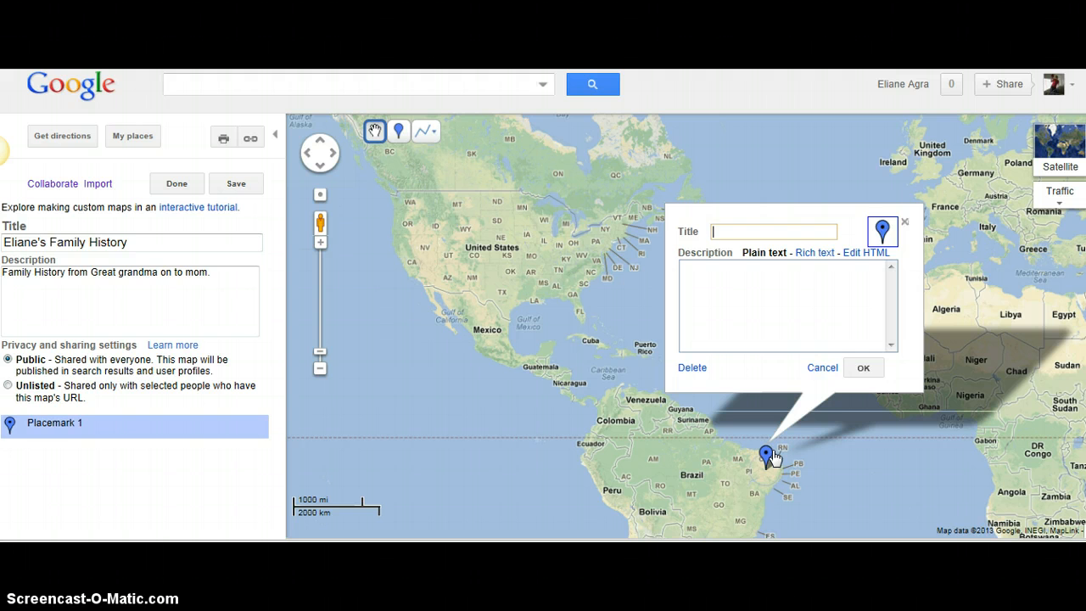
click(905, 222)
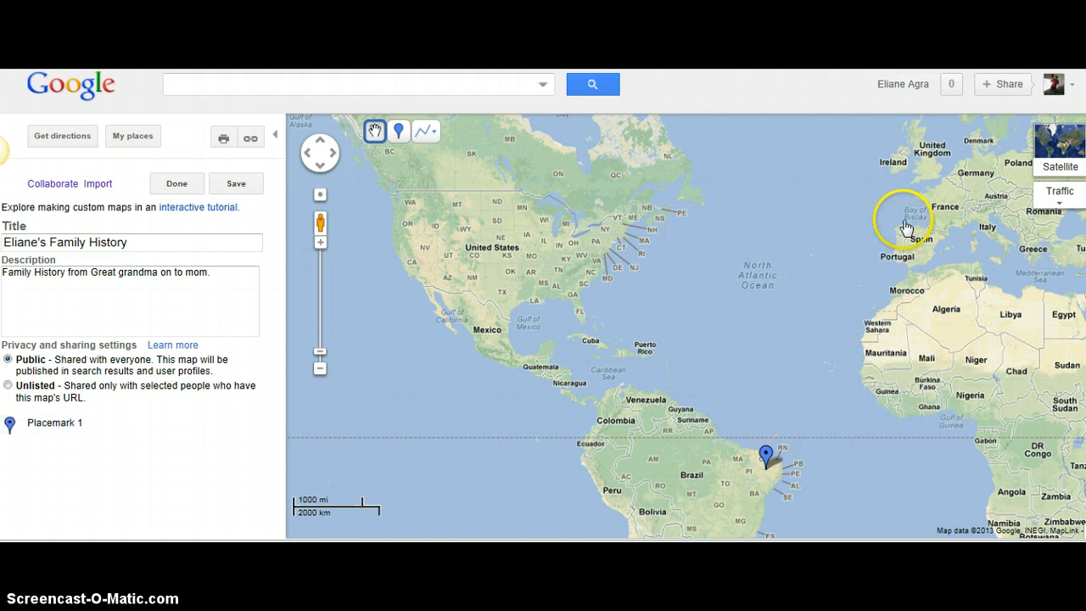
click(766, 453)
click(689, 367)
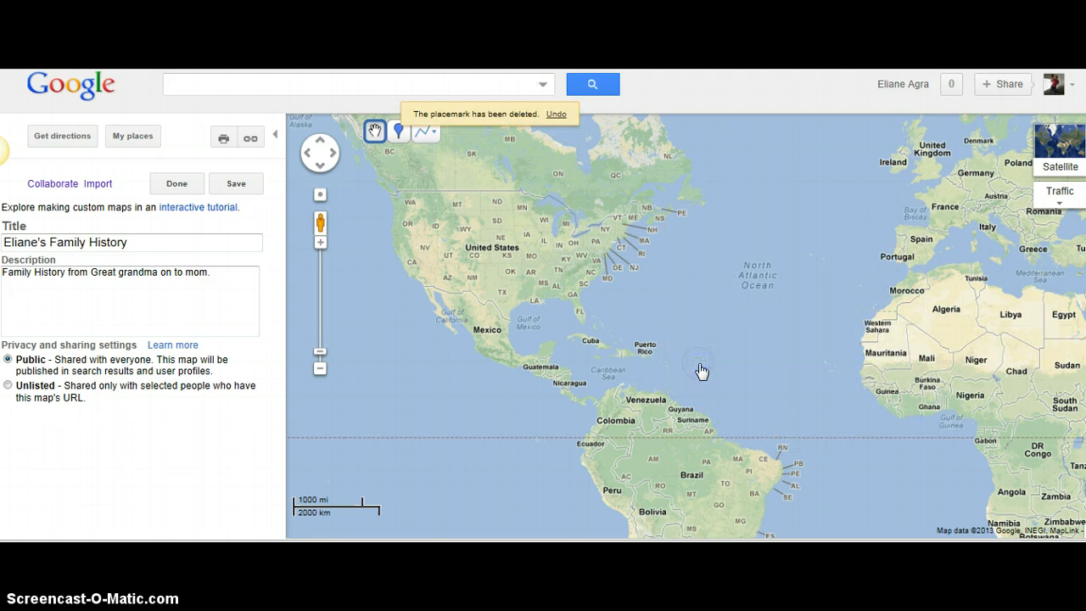
click(426, 139)
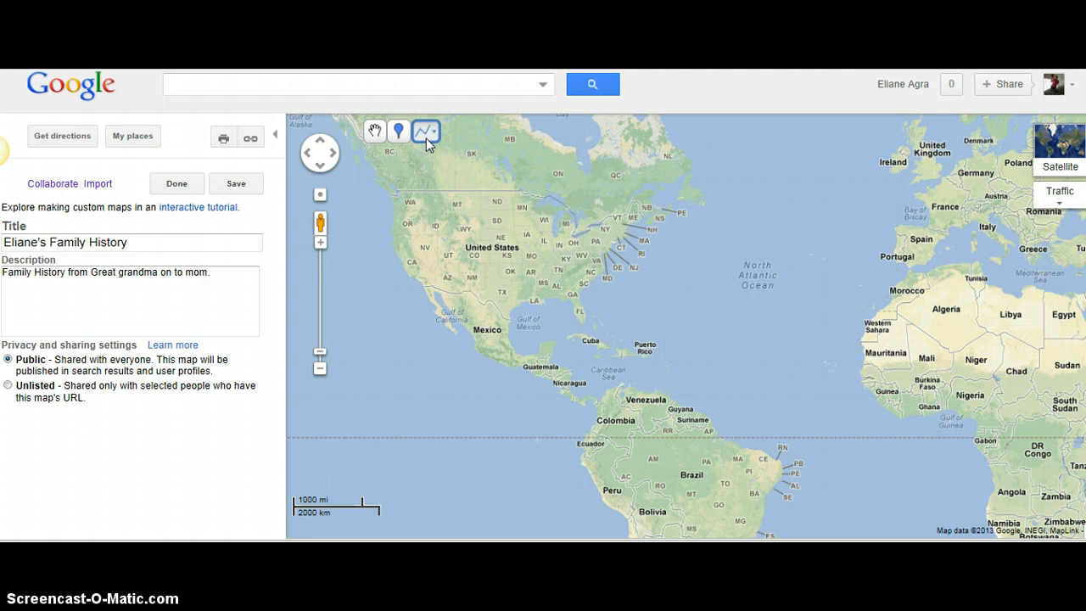
click(433, 134)
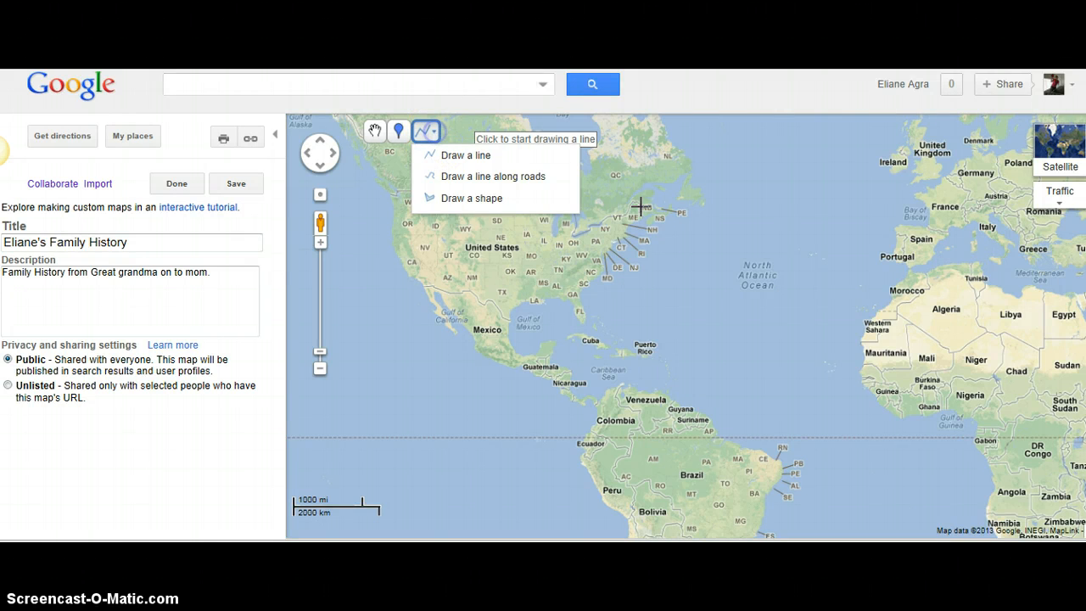
click(814, 327)
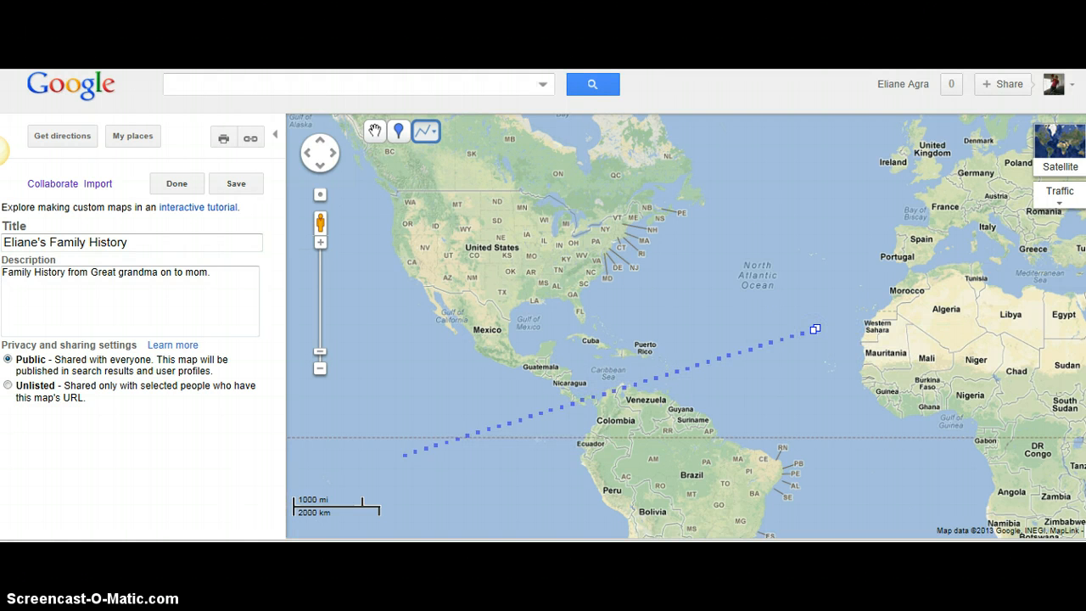
key(Escape)
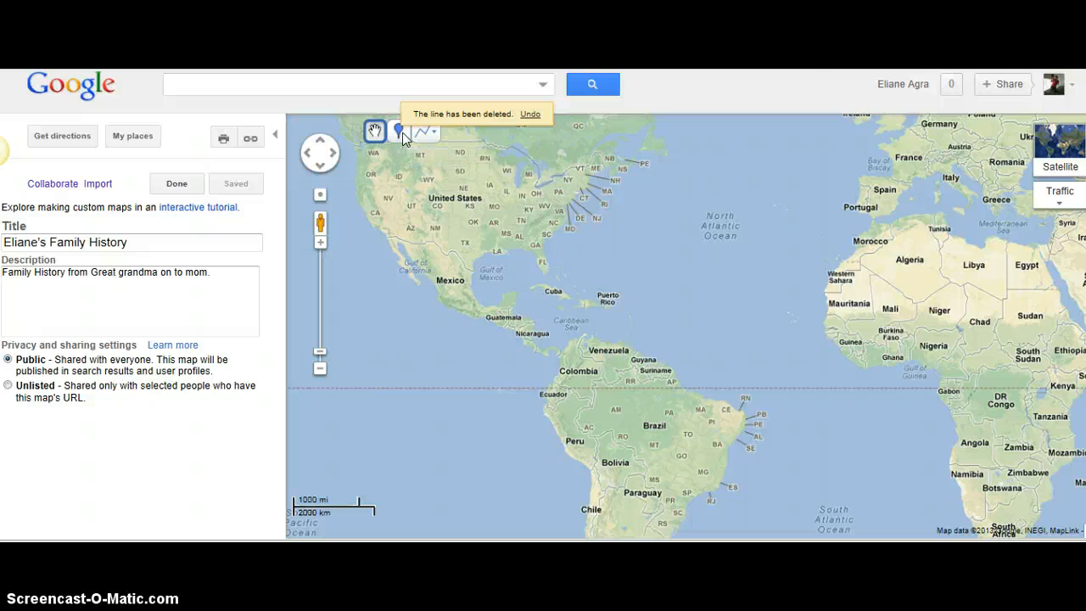
Add a placemark on Portugal and title it "Great grandma".
click(399, 131)
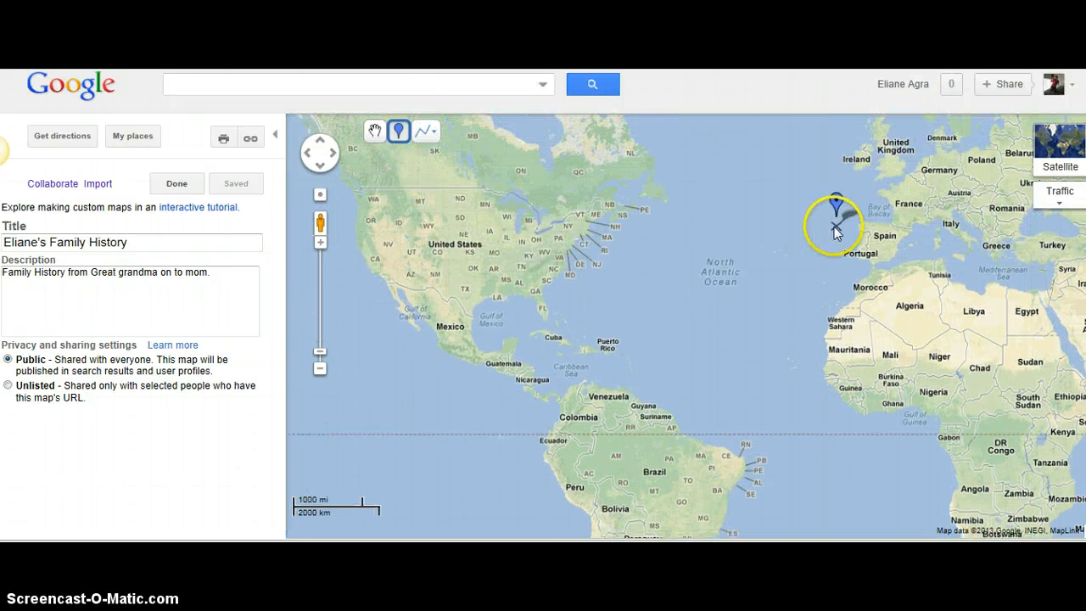
click(864, 253)
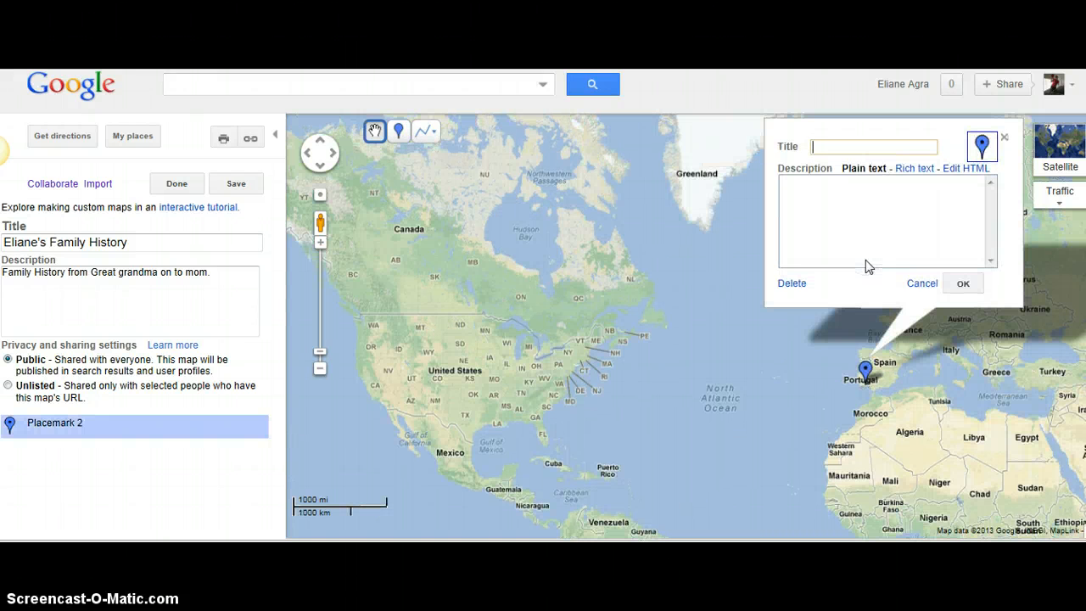
text(Great )
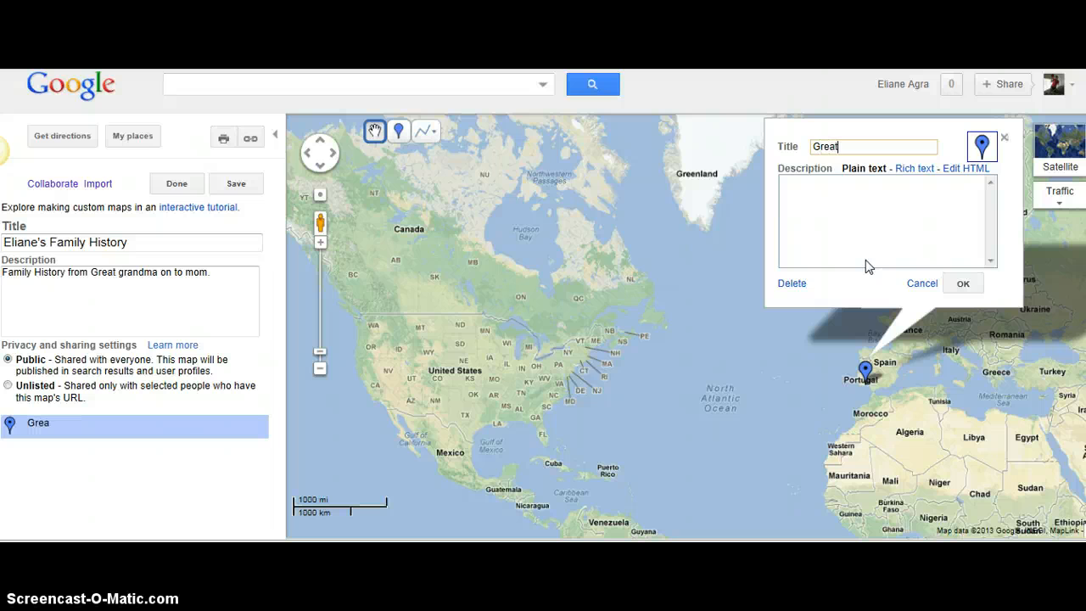
text(grandma)
Describe the Portugal placemark as "Great grandma was born in Portugual.".
click(873, 226)
text(Great)
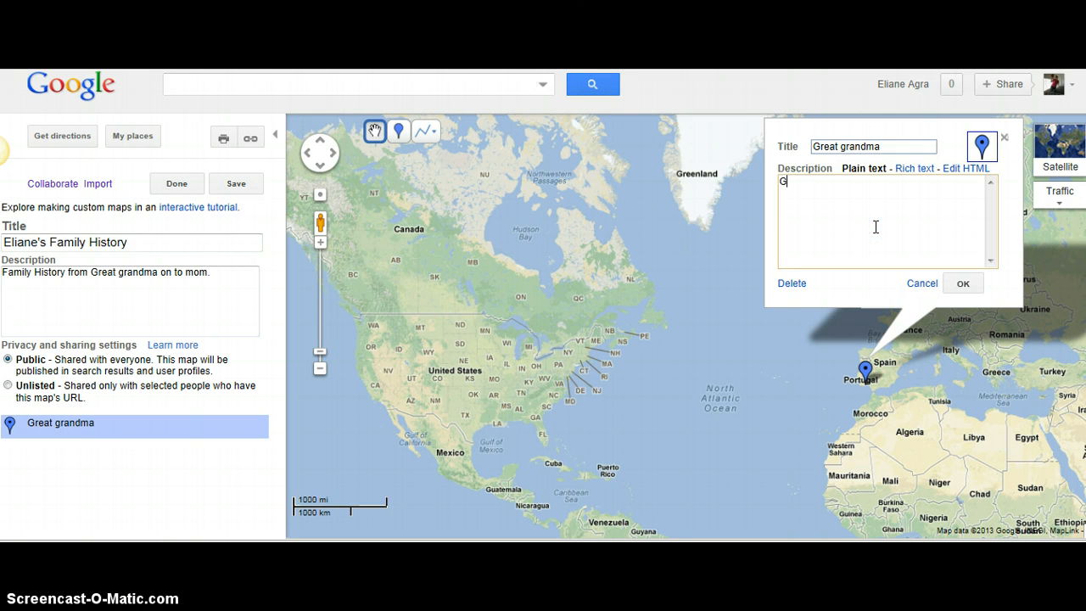
text( granma)
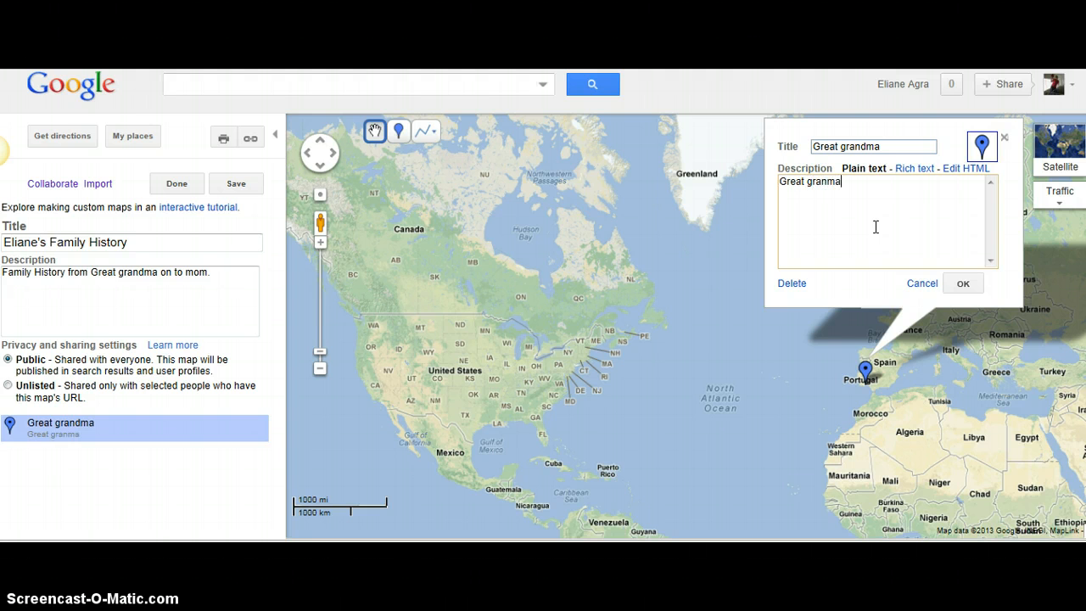
key(BackSpace)
key(BackSpace)
key(BackSpace)
text(dma was born in Portugual.)
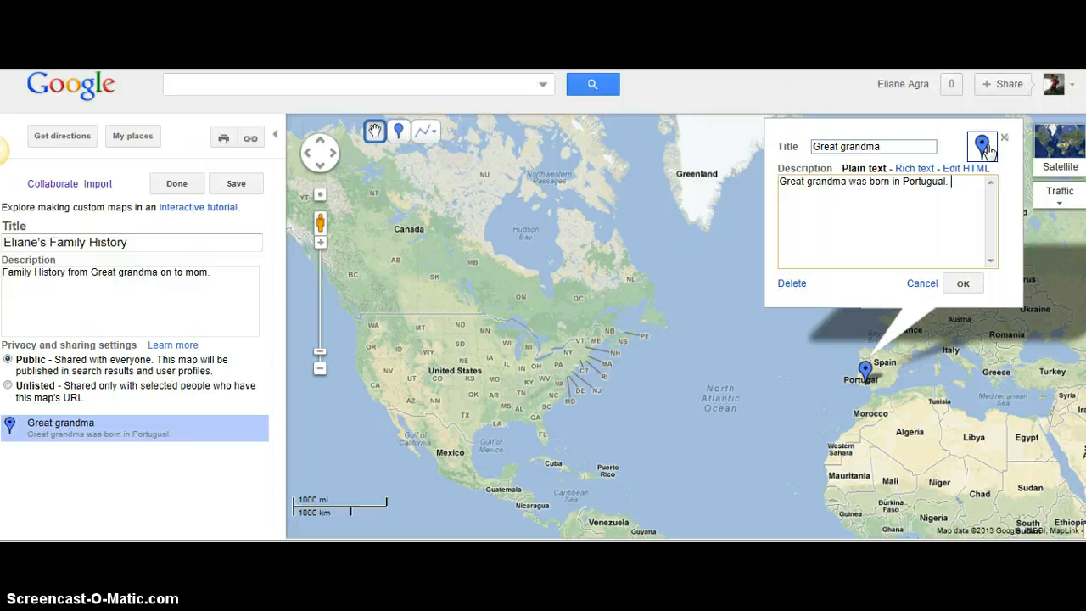
Change the Great grandma placemark's icon to the woman figure and confirm the placemark.
click(984, 148)
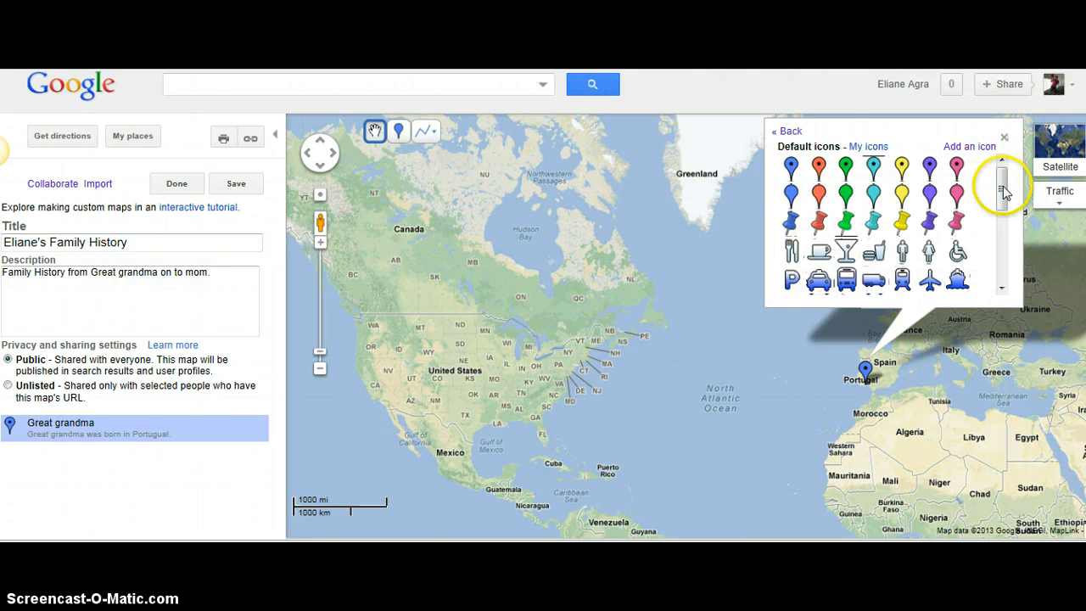
mouse_move(1004, 193)
mouse_down()
mouse_move(1017, 266)
mouse_move(1000, 205)
mouse_up()
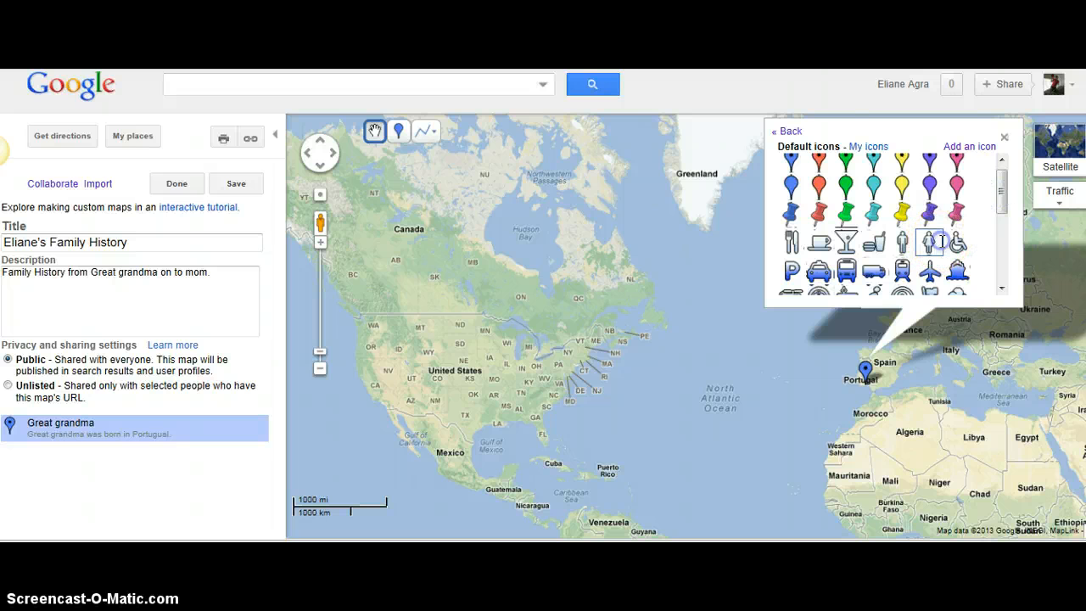
click(930, 243)
click(963, 285)
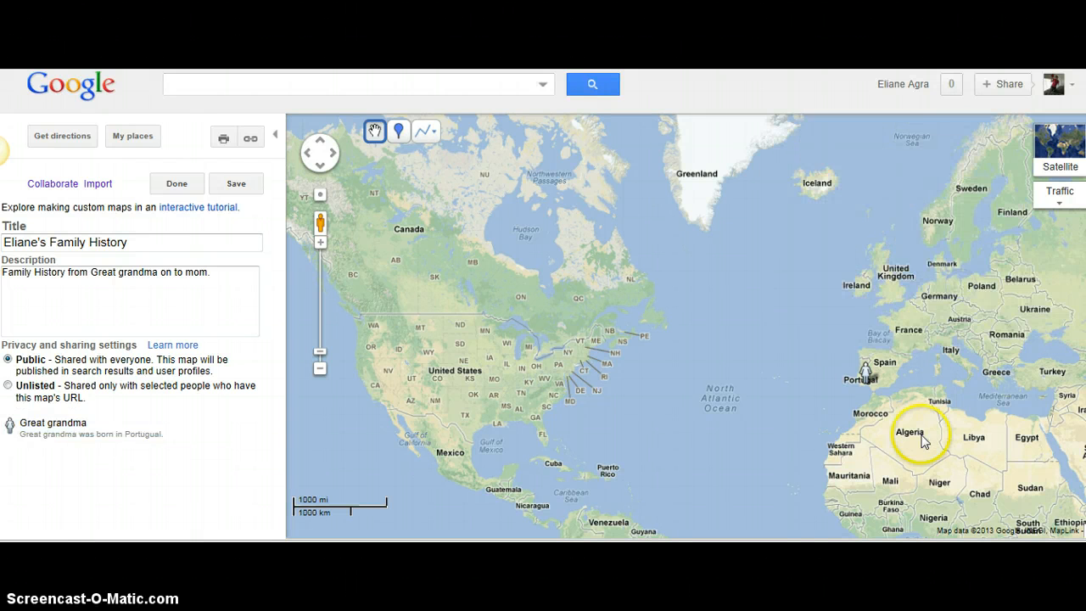
Reopen the Great grandma placemark to review its title, description and icon, and close it.
drag(909, 444, 901, 342)
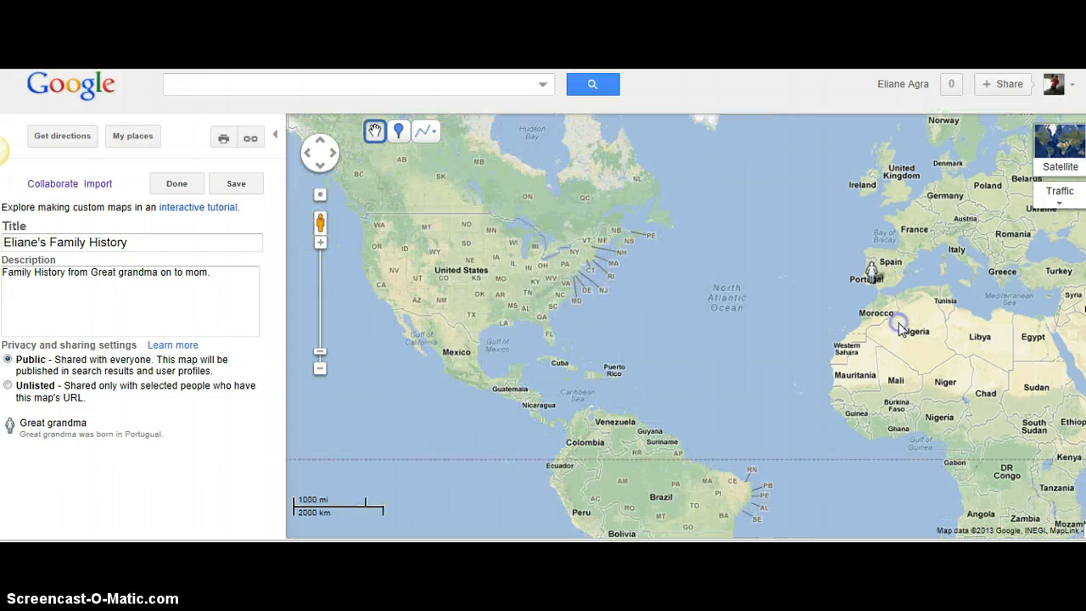
click(872, 274)
click(704, 330)
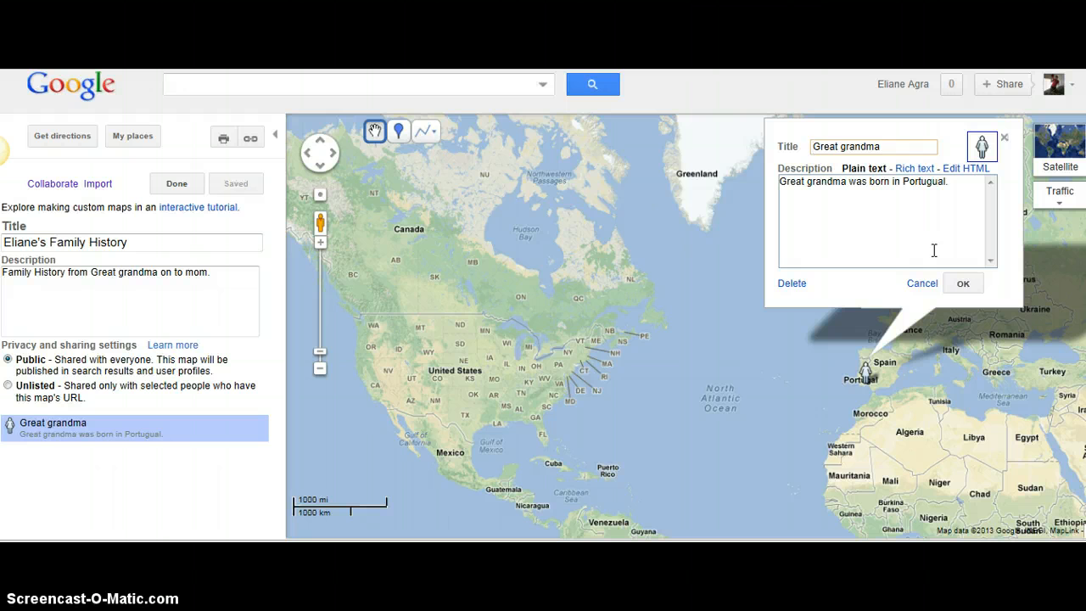
click(963, 284)
Add a second placemark on the northeastern coast of Brazil.
drag(954, 424, 965, 284)
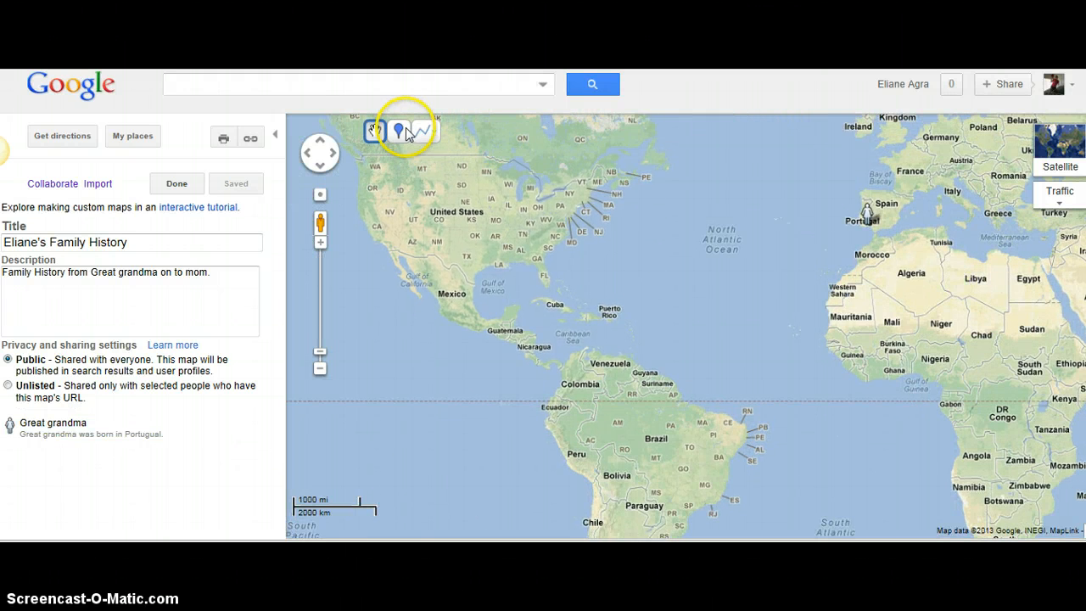
click(399, 131)
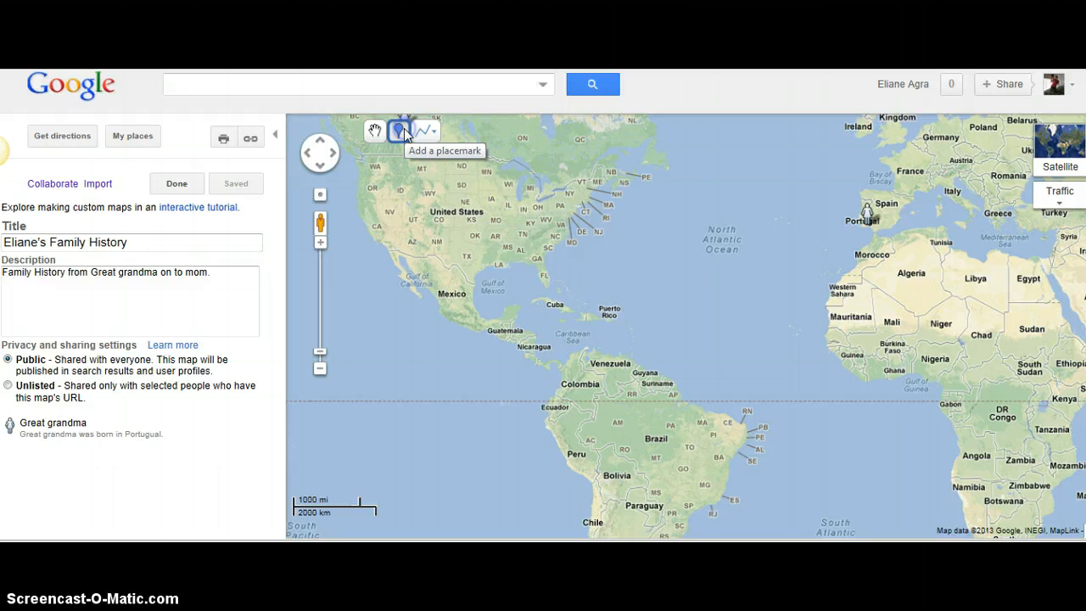
click(734, 452)
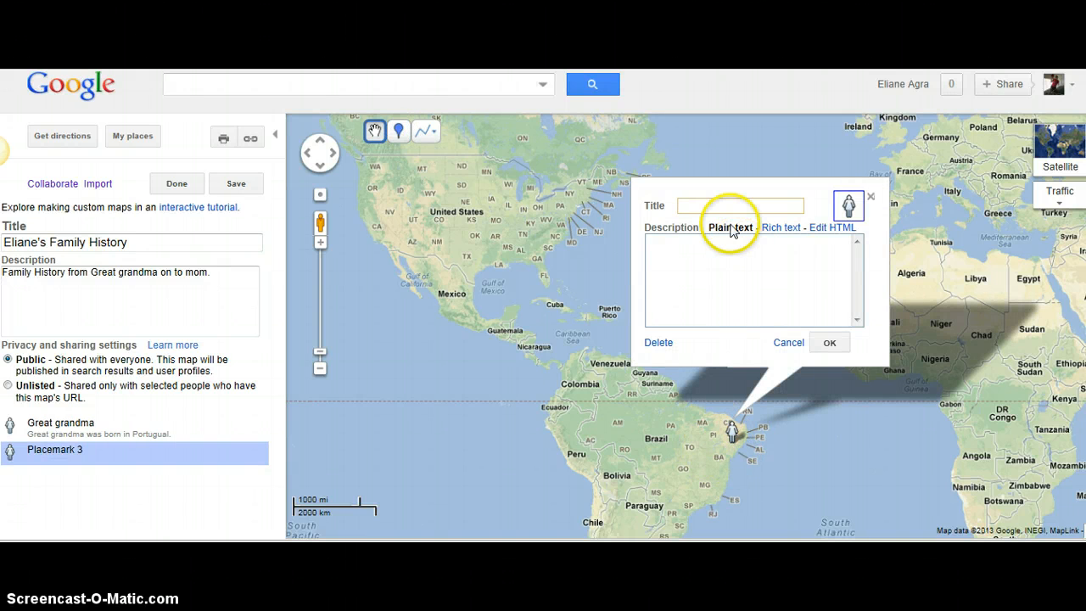
text(Recife)
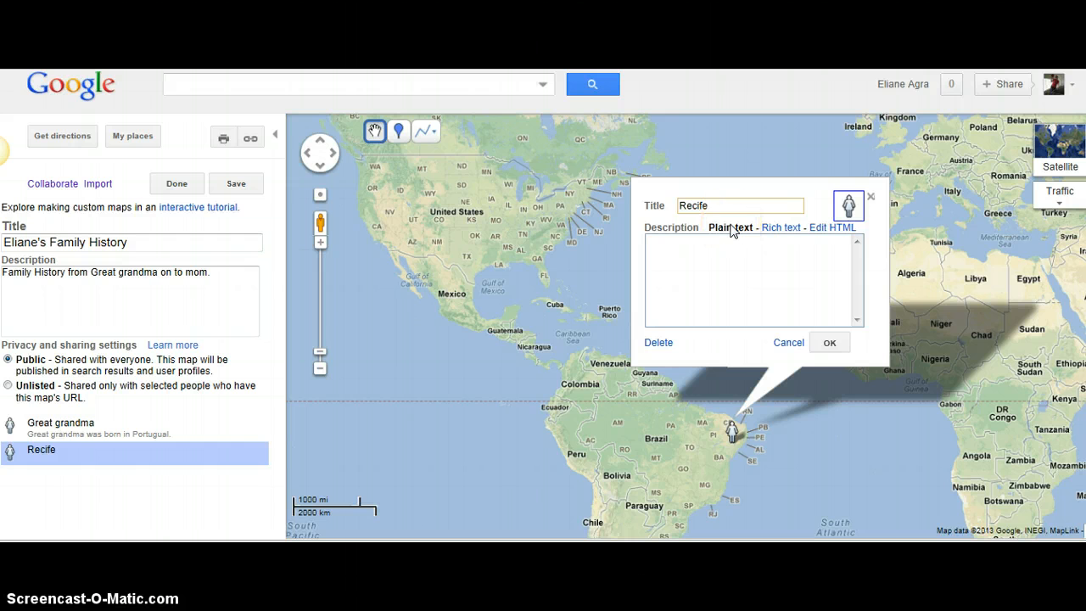
text(, Brasil)
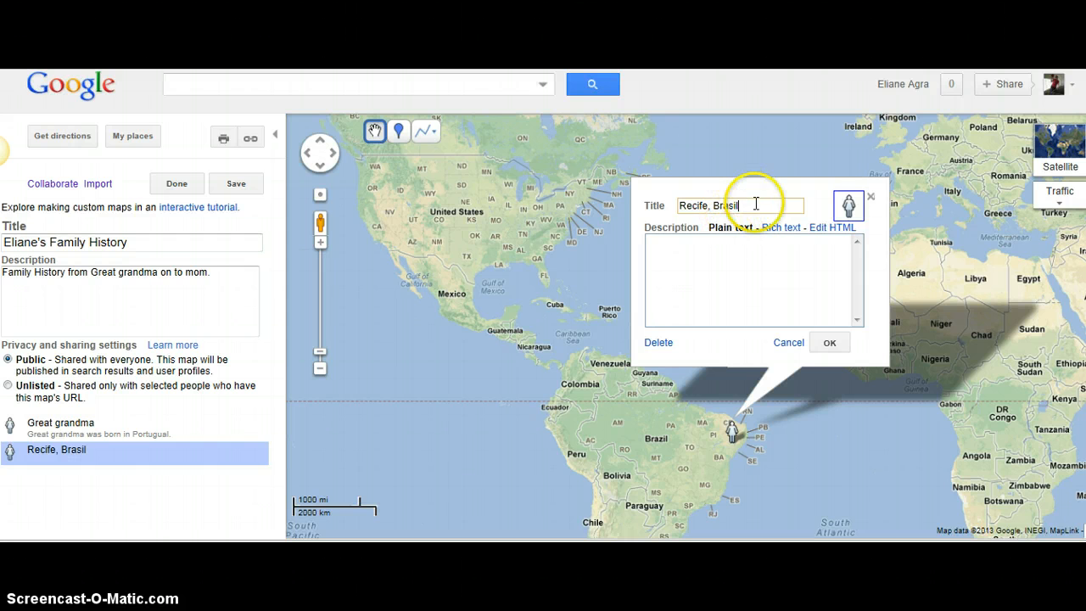
drag(754, 205, 688, 207)
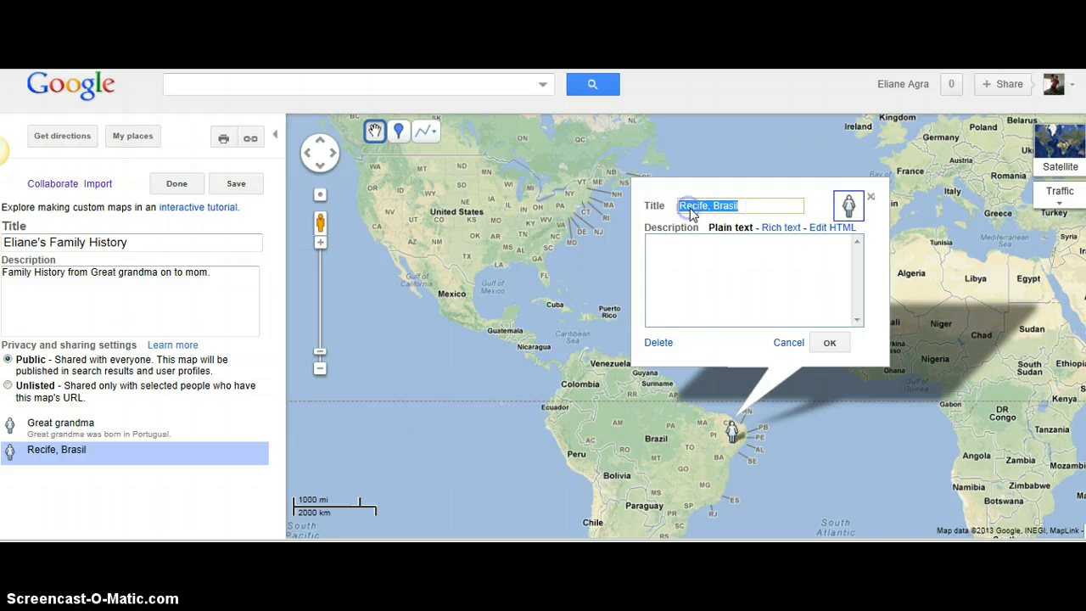
text(Br)
key(BackSpace)
key(BackSpace)
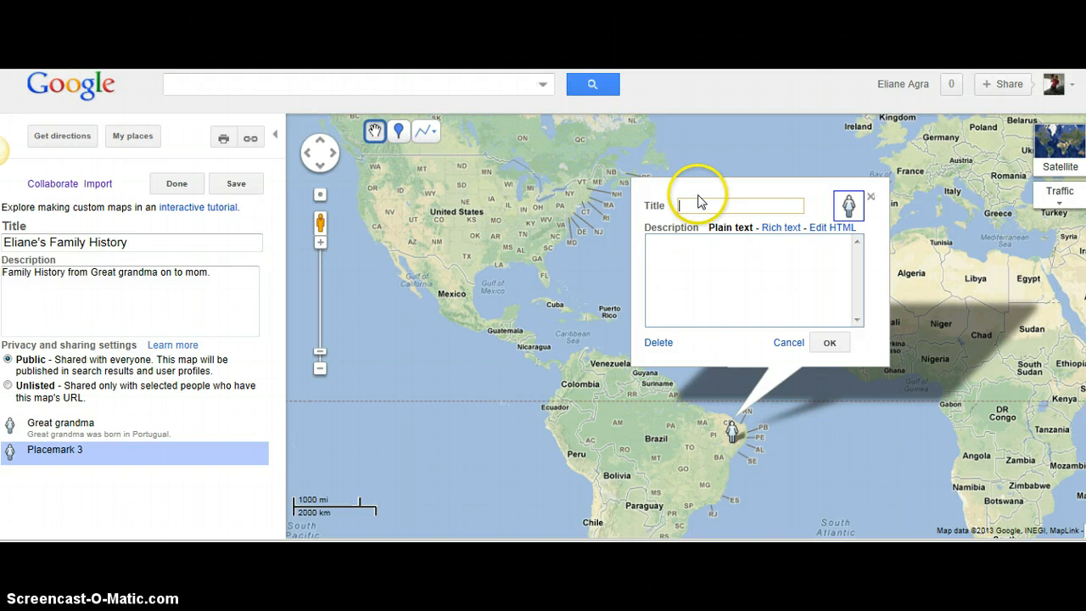
Title the Brazil placemark "Grandma and Recife Brasil", describe it as "Grandma was born in Brasil." and confirm it.
text(Grandma and Recife Brasil)
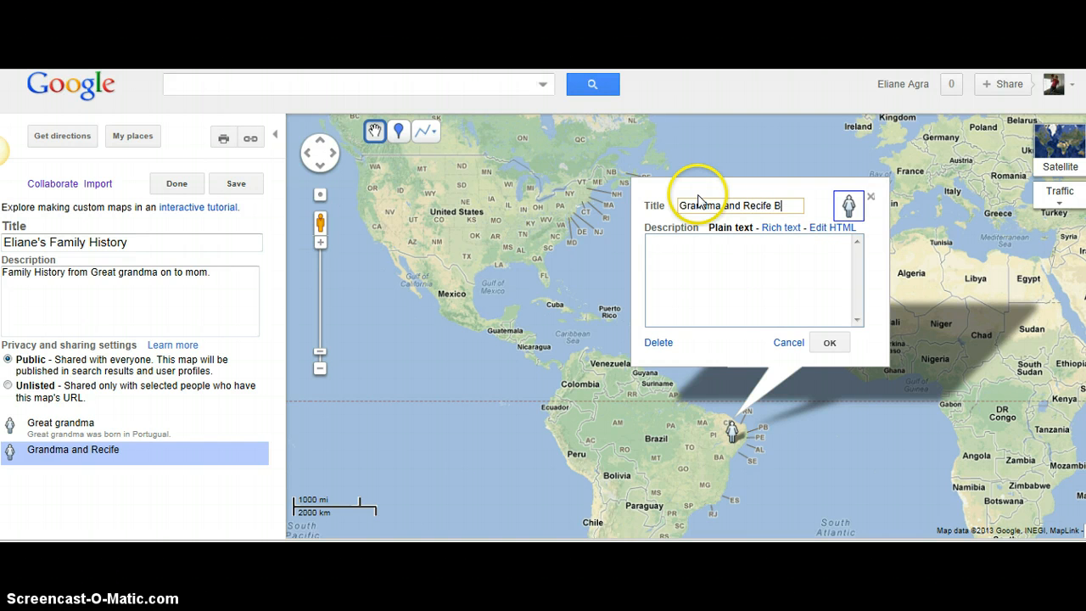
click(708, 284)
text(Gr)
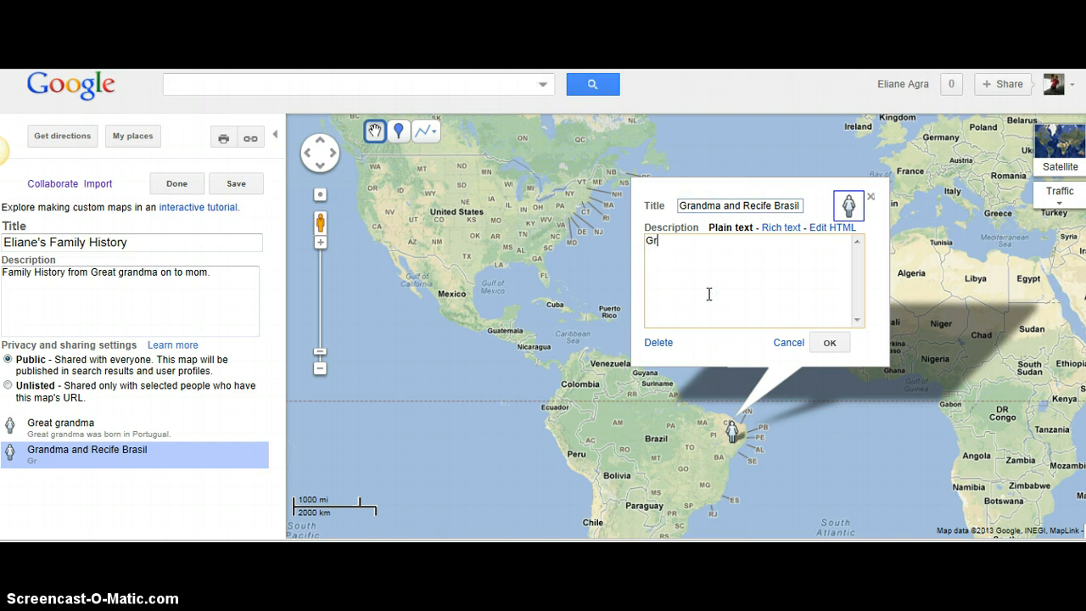
text(andma was born in)
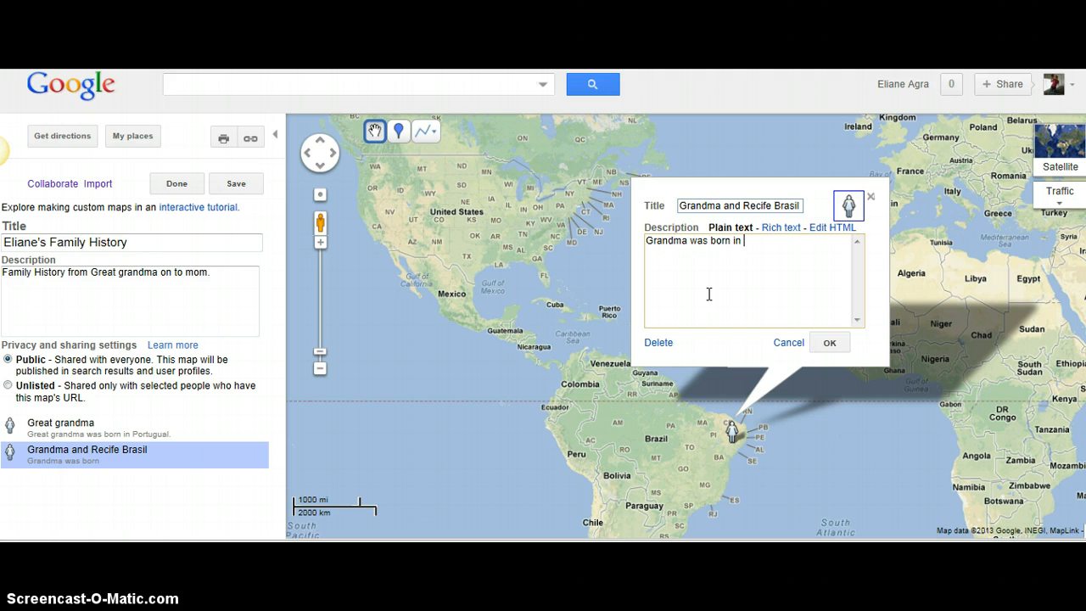
text( Brasil.)
click(829, 346)
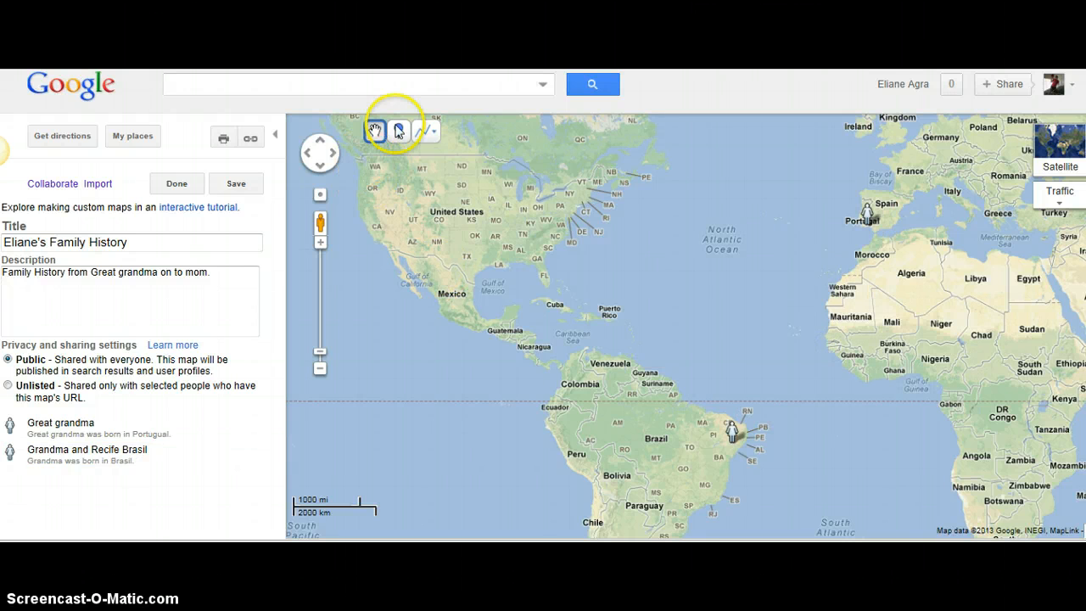
Add a placemark in Oregon and title it with the map owner's first name followed by "has traveled to".
click(398, 131)
click(376, 195)
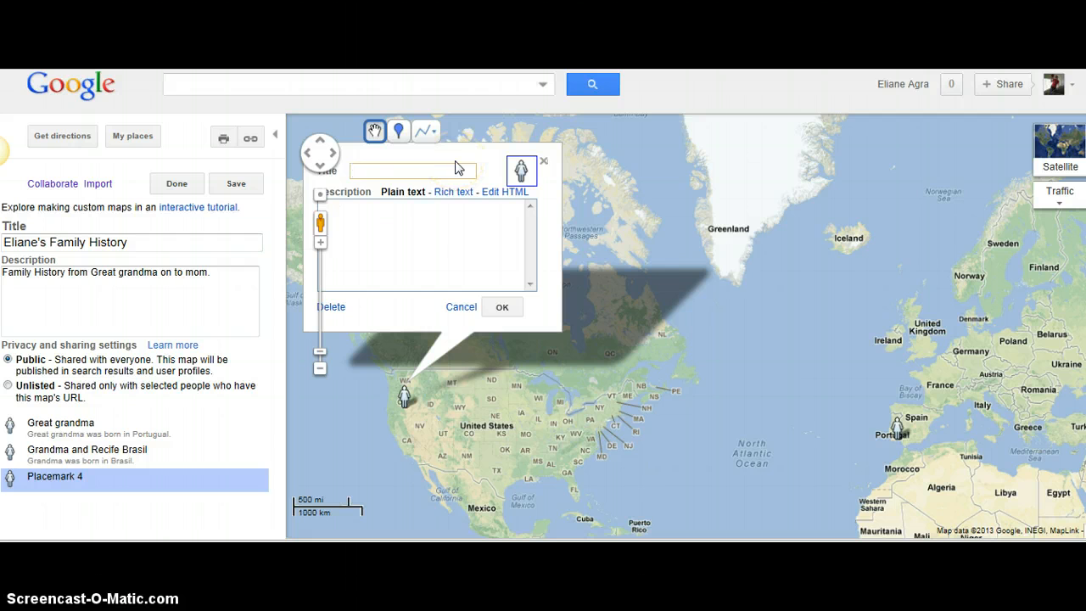
text(Eliane has traveled to)
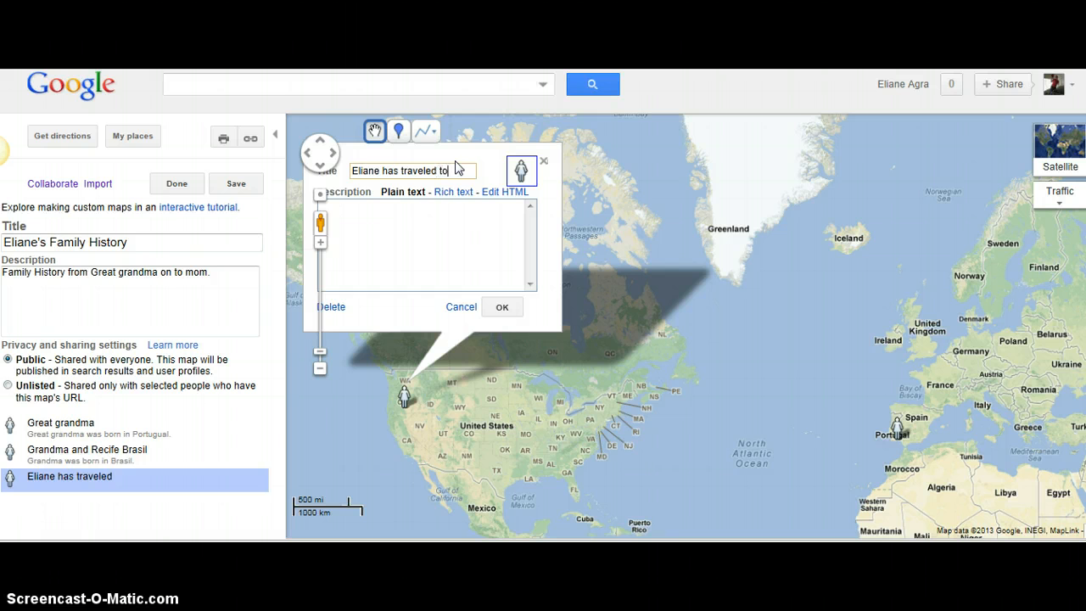
Describe the Oregon placemark with the owner's first name followed by "now lives in The Dalles, Oregon." and confirm it.
click(424, 230)
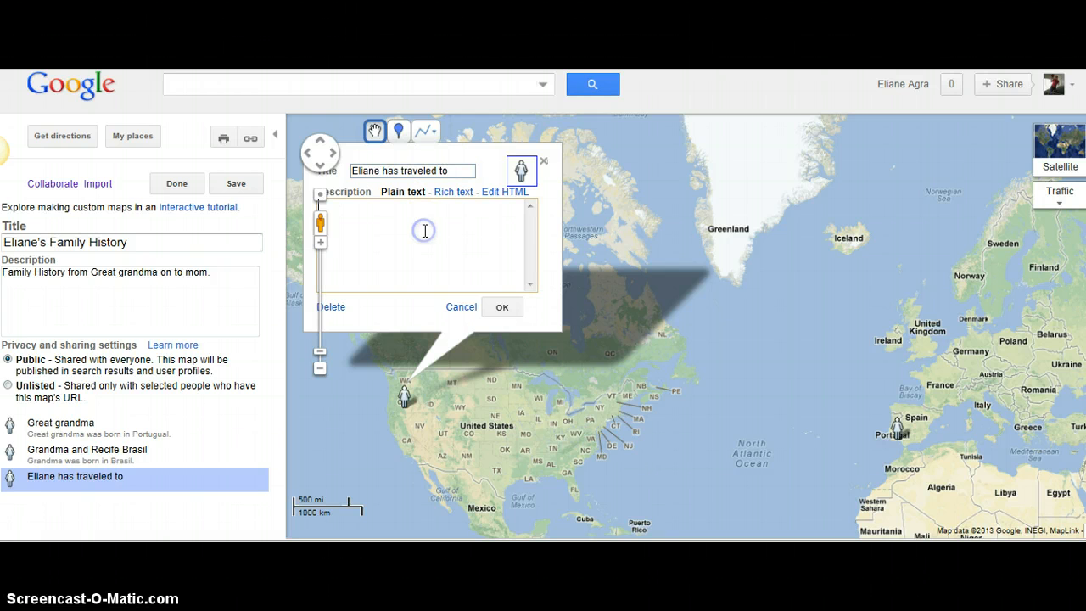
text(Eliane now)
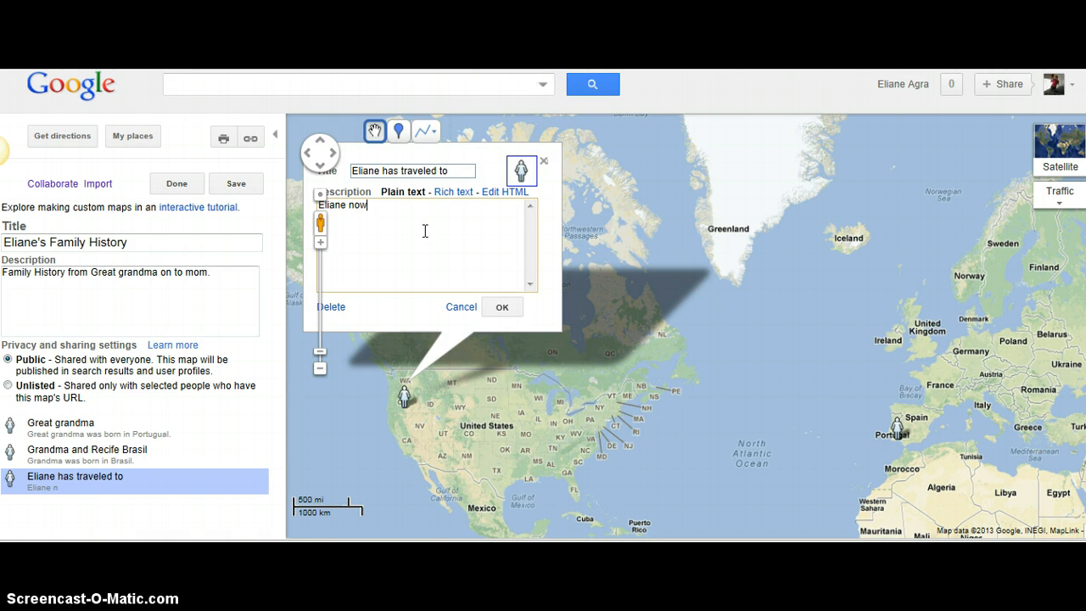
text( lives in oregon.)
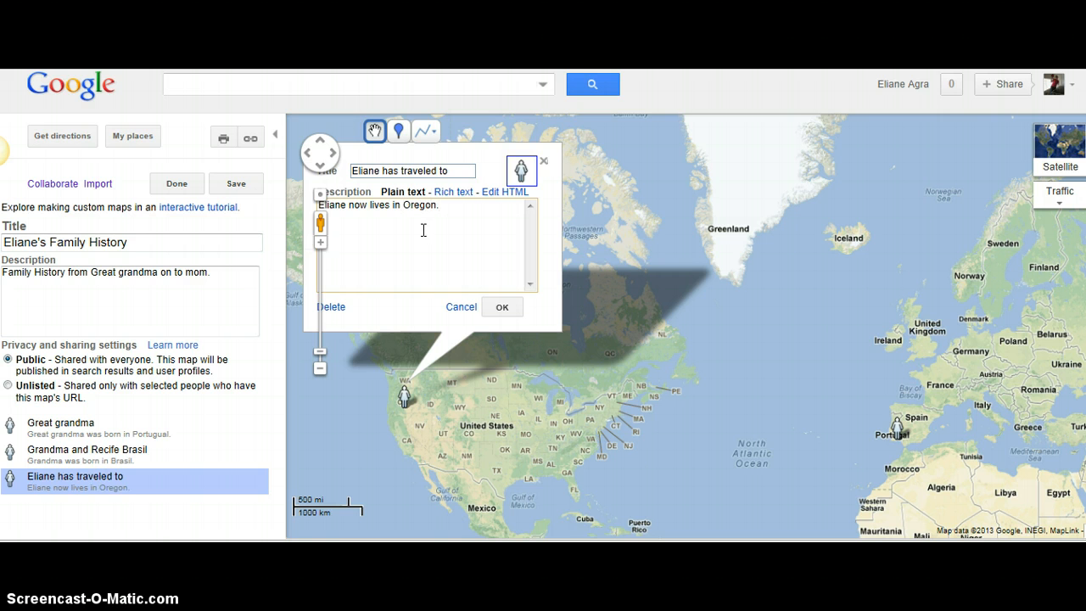
click(403, 205)
text(The Dalles,)
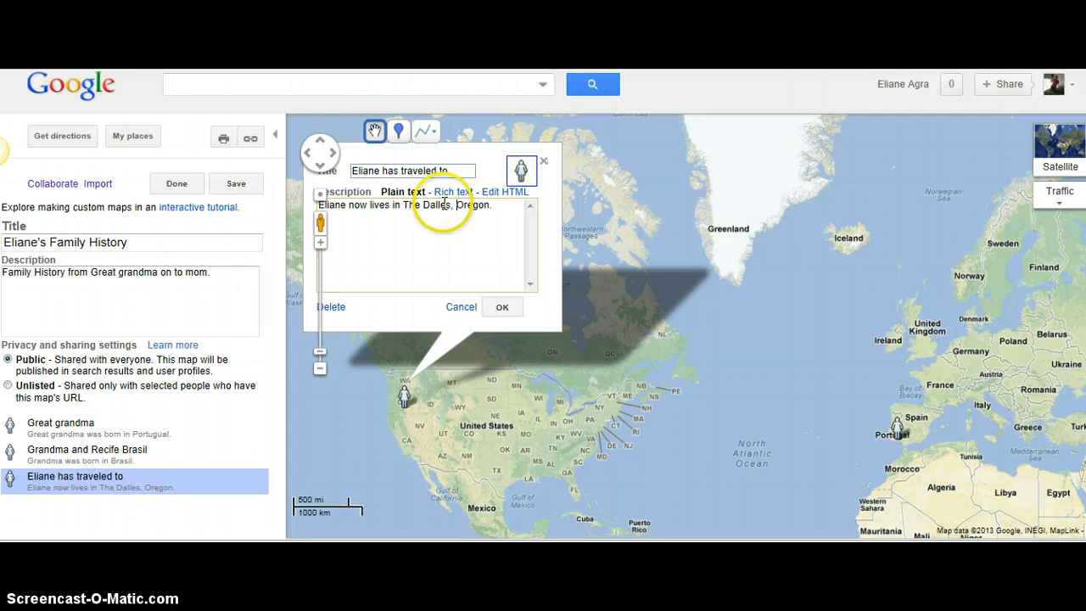
click(500, 307)
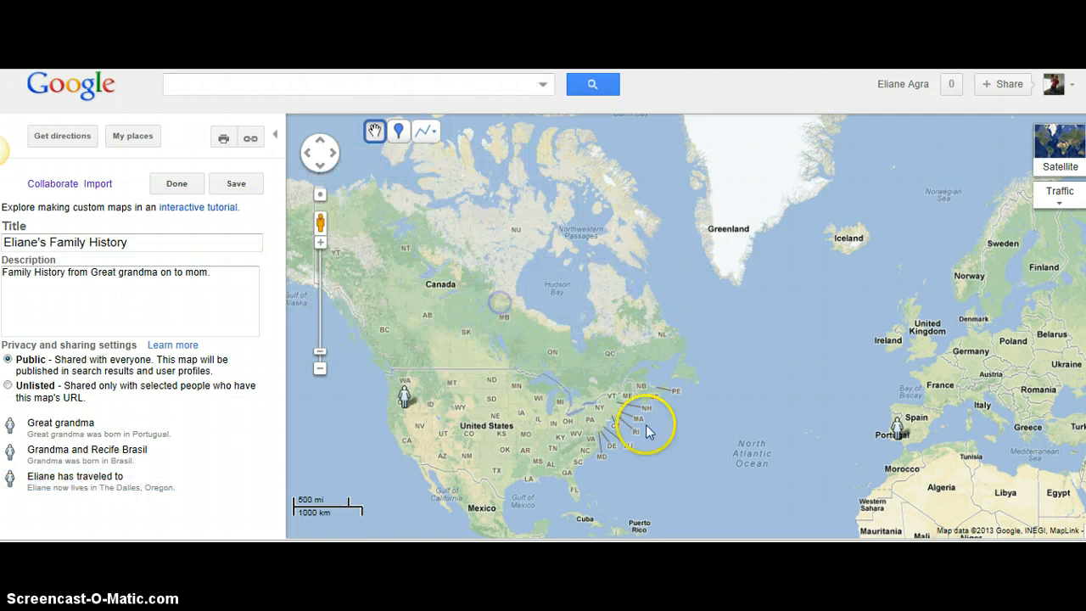
Draw a line about 9574 mi long from the Portugal placemark through the northeastern Brazil placemark to the Oregon placemark.
drag(650, 436, 645, 280)
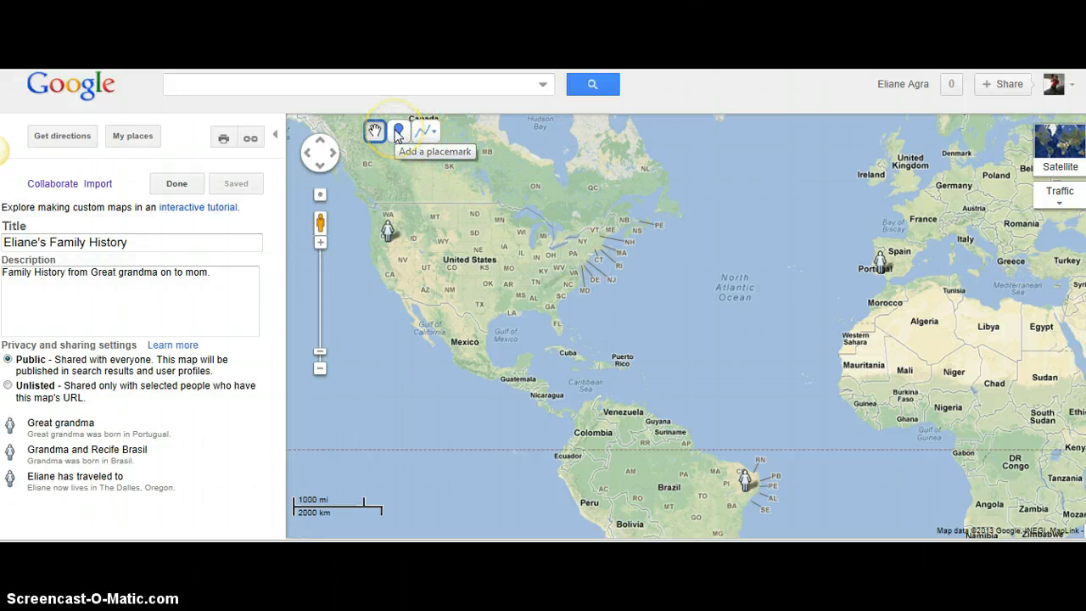
click(426, 131)
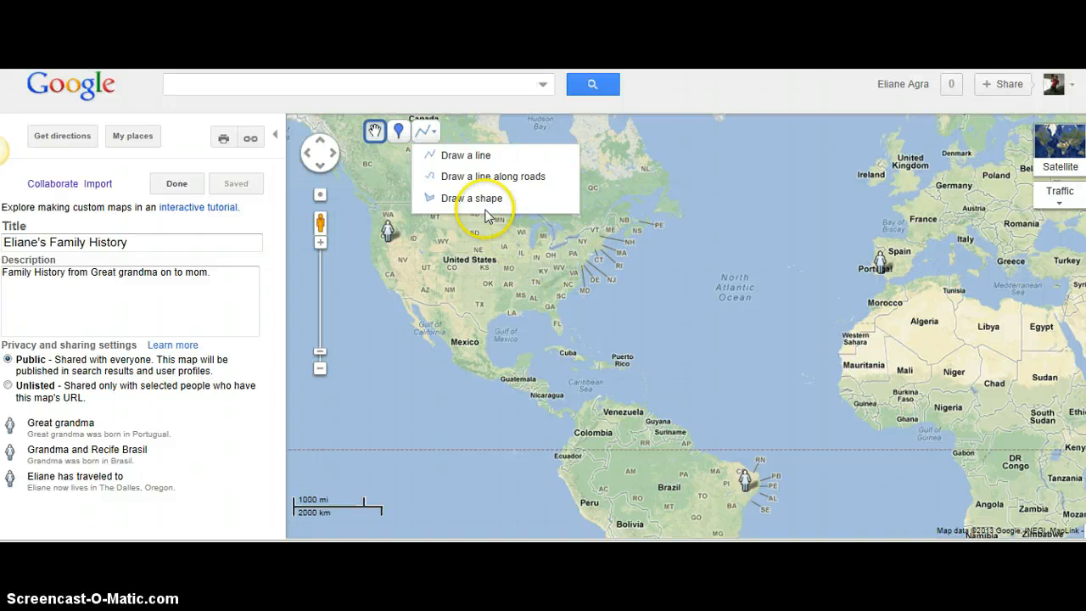
click(477, 158)
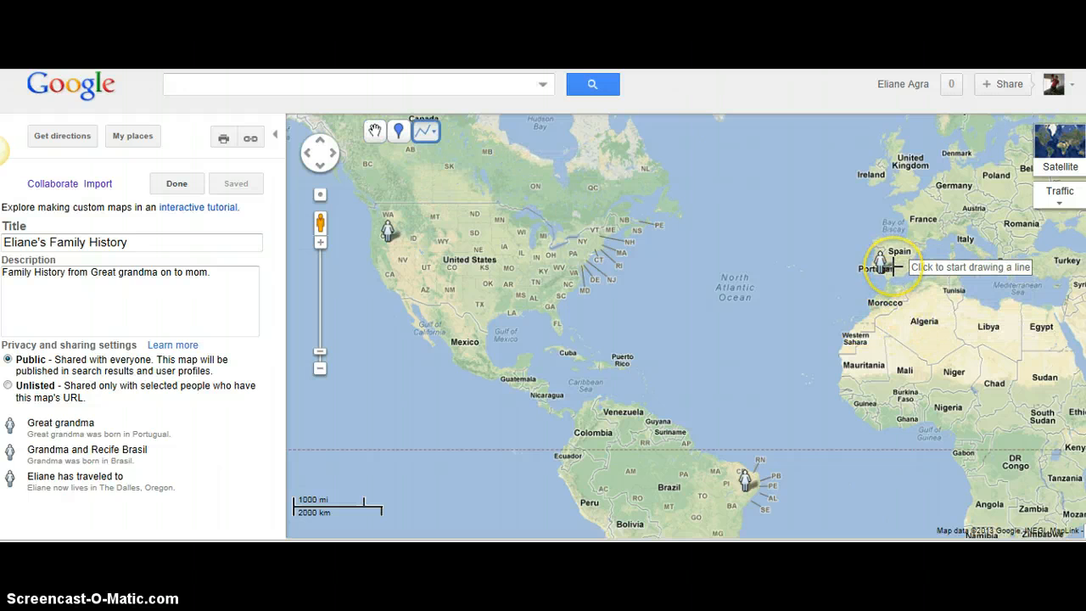
click(893, 268)
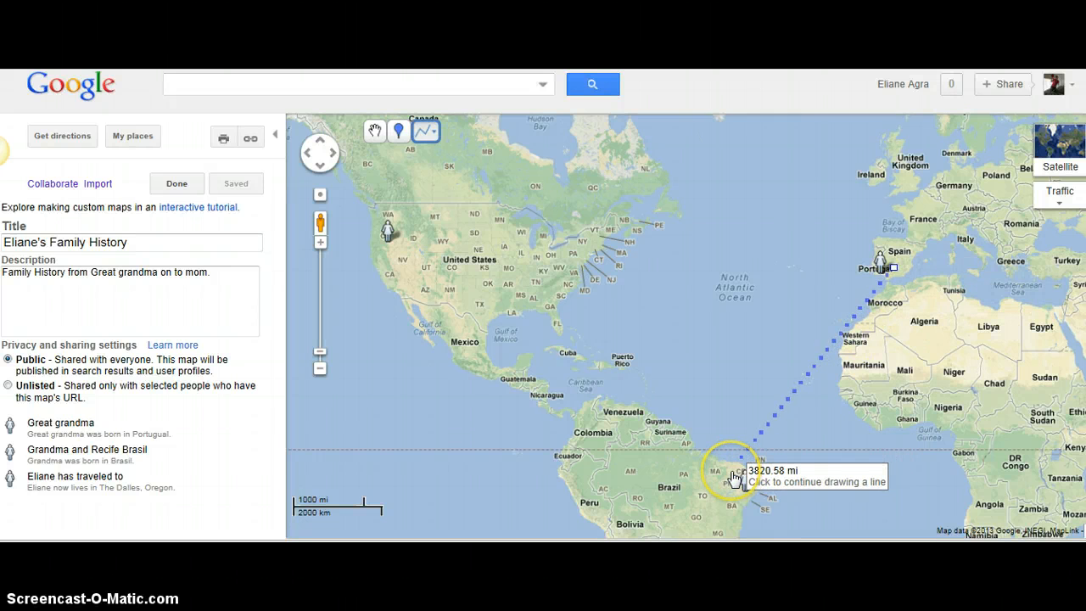
click(731, 471)
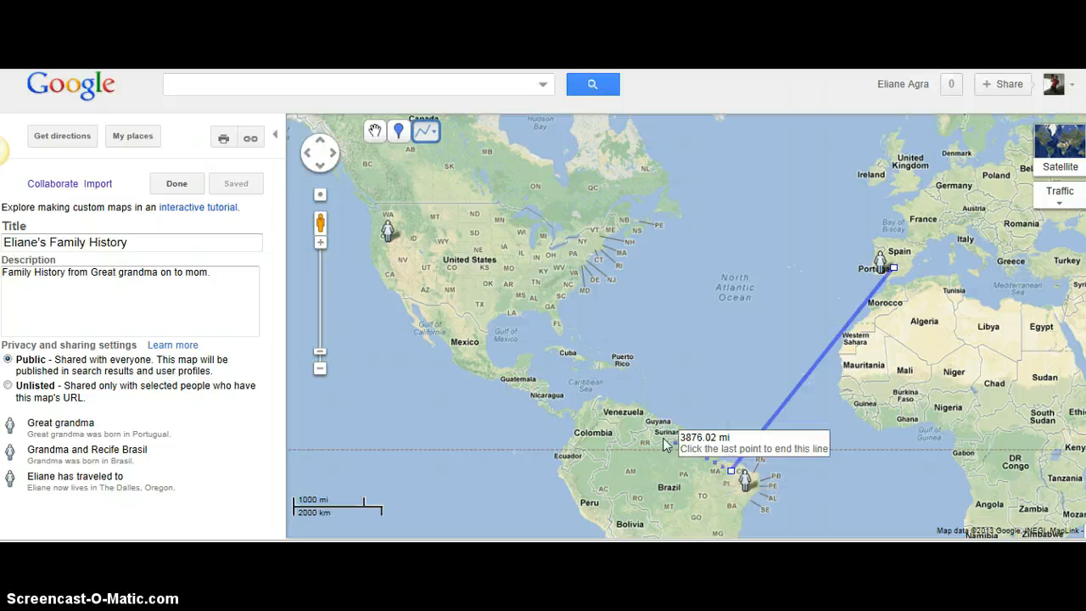
click(402, 239)
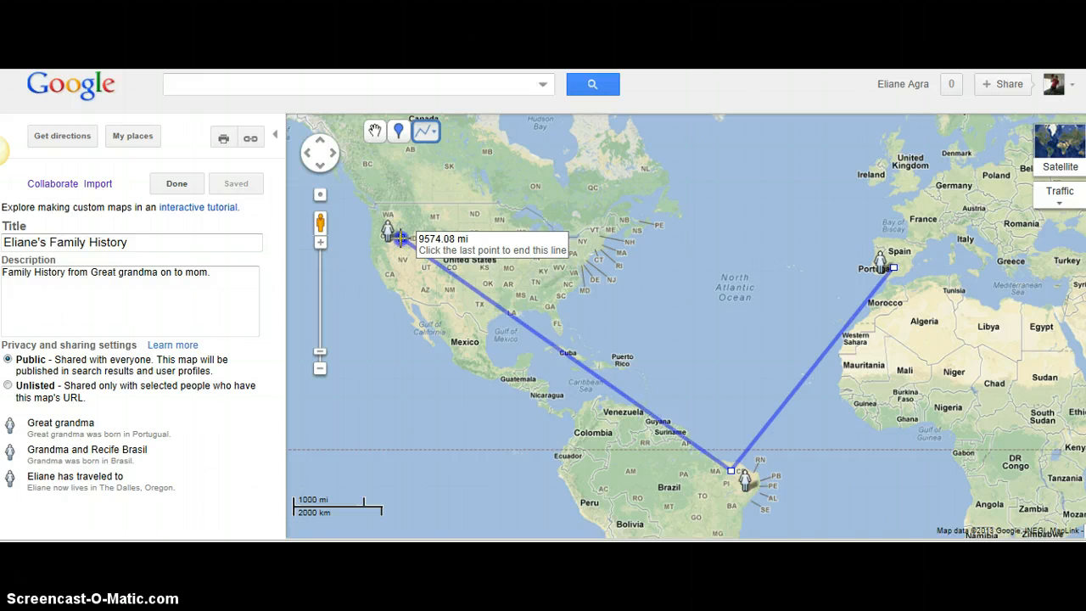
click(401, 241)
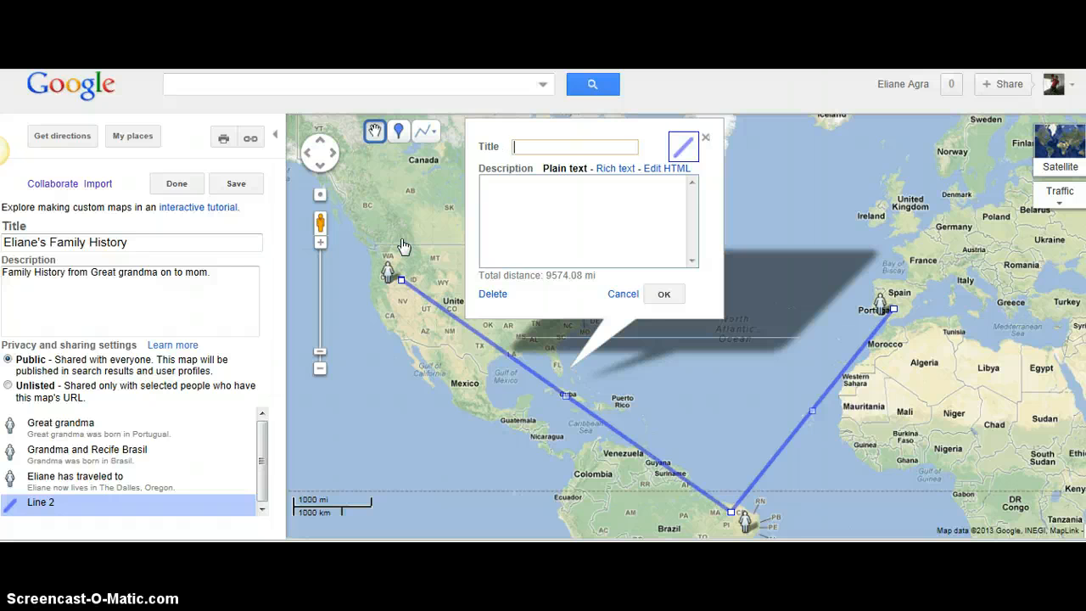
text(The)
key(BackSpace)
key(BackSpace)
key(BackSpace)
key(BackSpace)
Title the line with the owner's first name in the possessive plus "family history" and change its line color to green.
text(Eliane's family history)
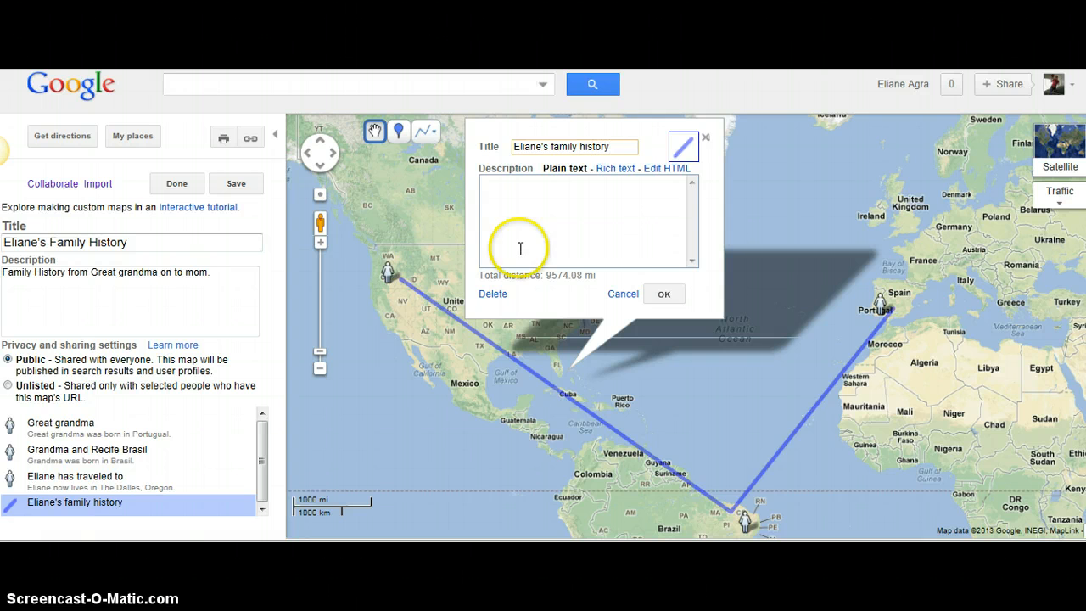
click(680, 150)
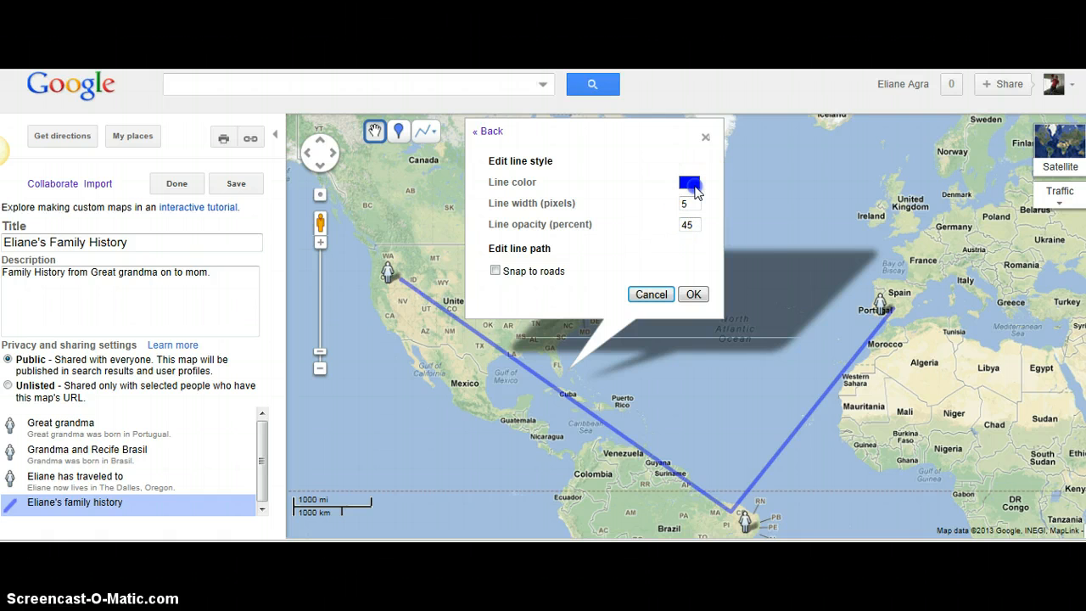
click(688, 183)
click(721, 245)
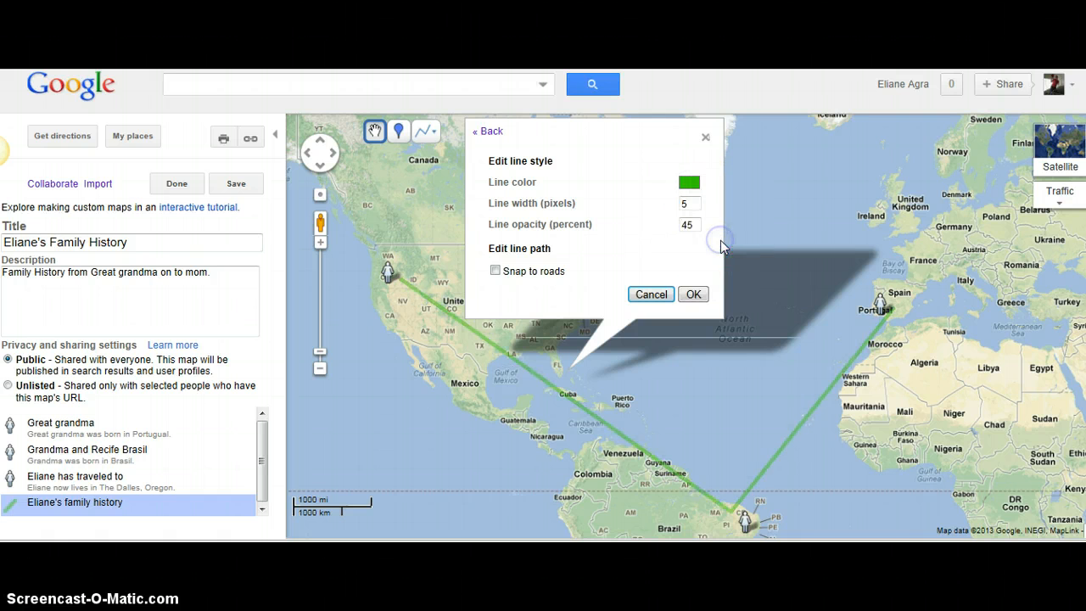
click(693, 294)
Describe the line as "Here is the family history path" and confirm it.
click(627, 240)
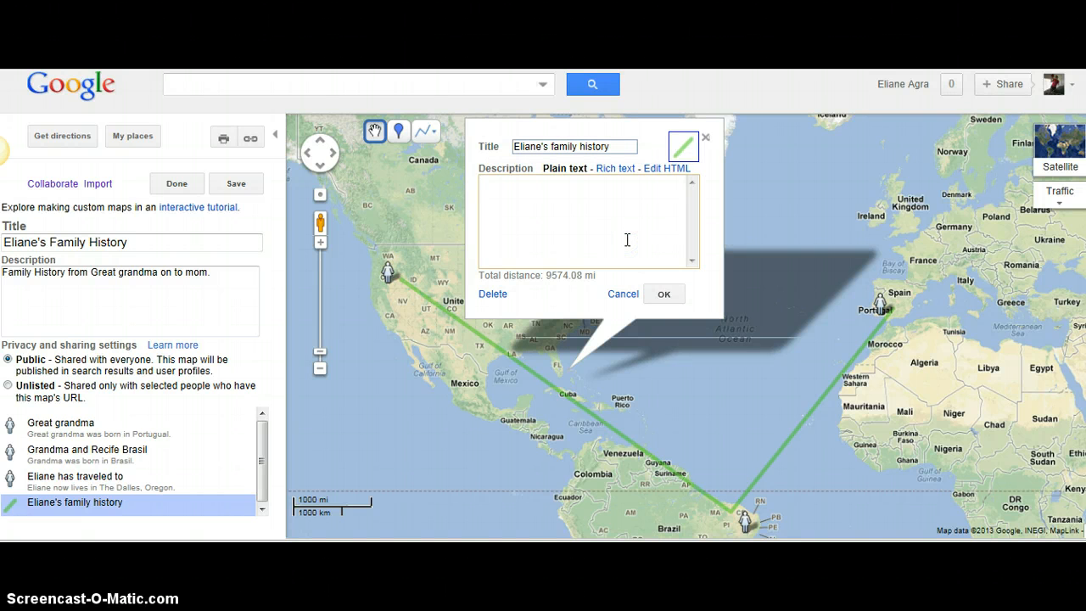
text(Here is the fa)
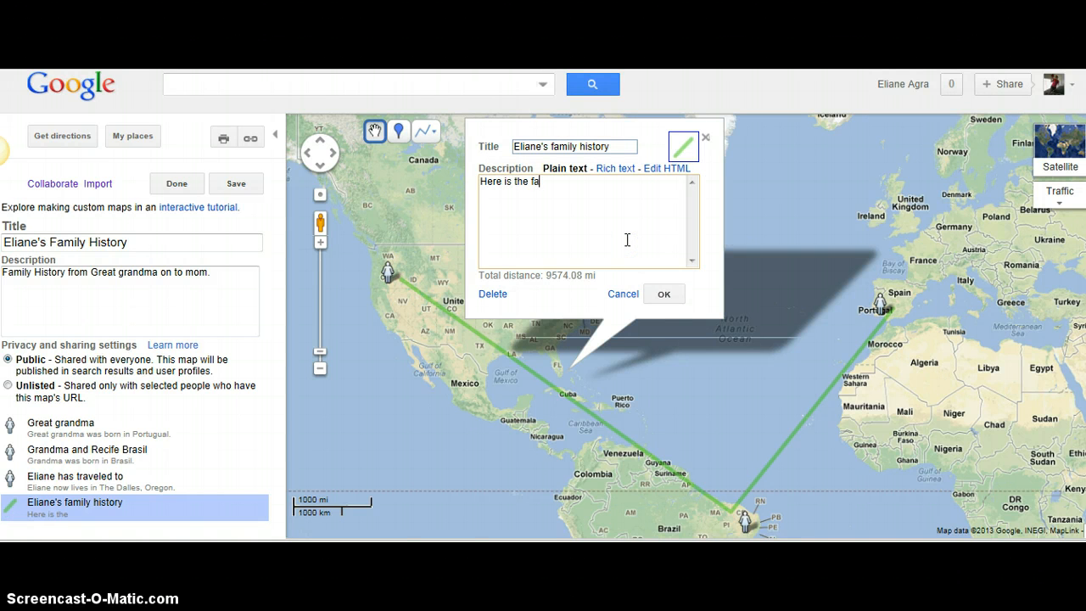
text(mily history path)
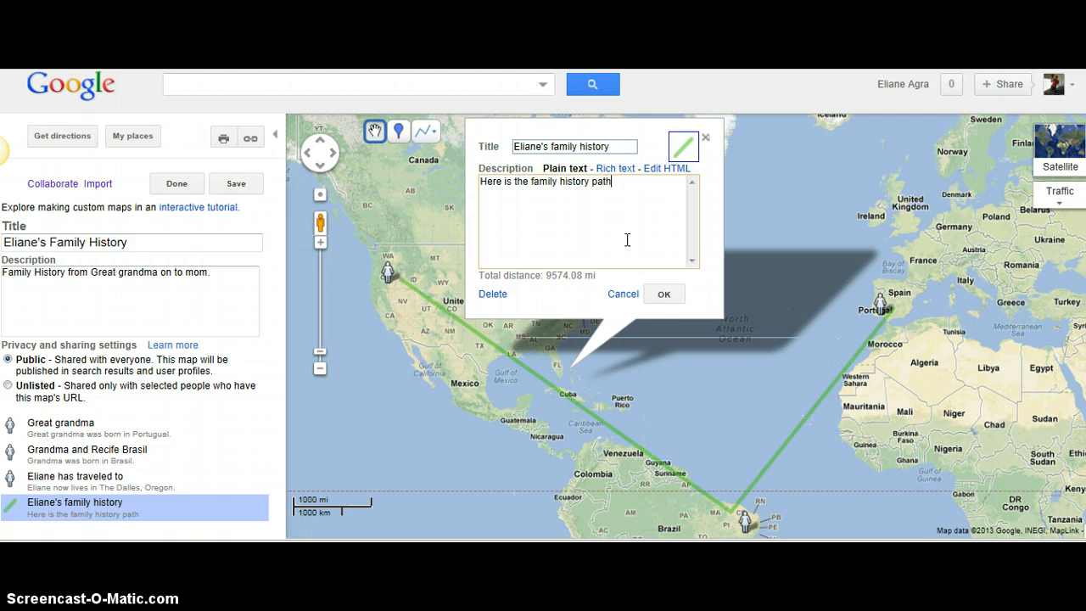
click(665, 294)
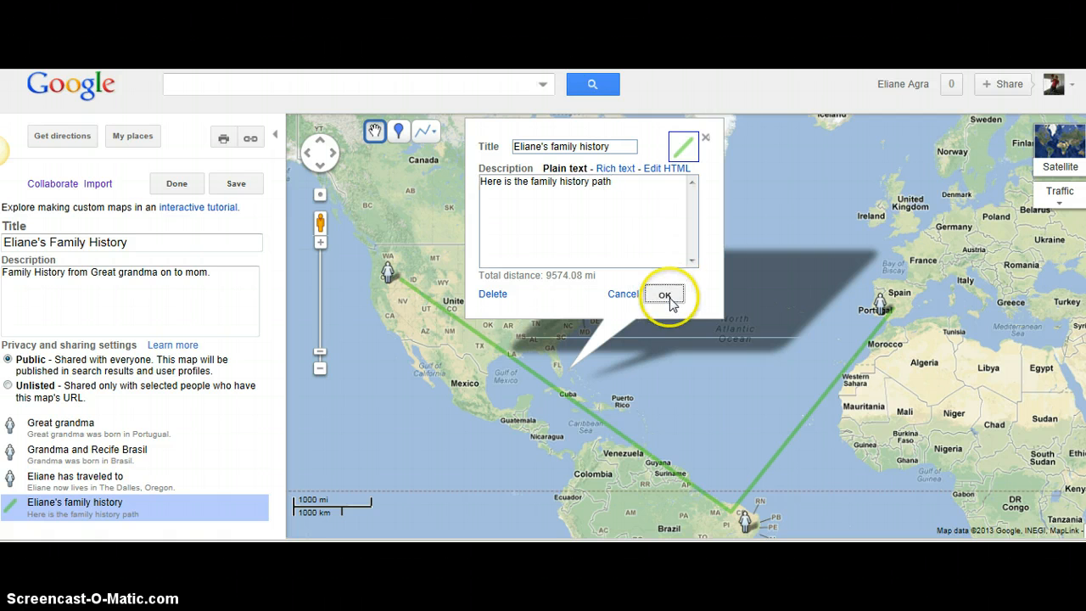
Add a placemark in the middle of the North Atlantic Ocean and change its icon to the yellow dotted marker.
drag(681, 337, 681, 273)
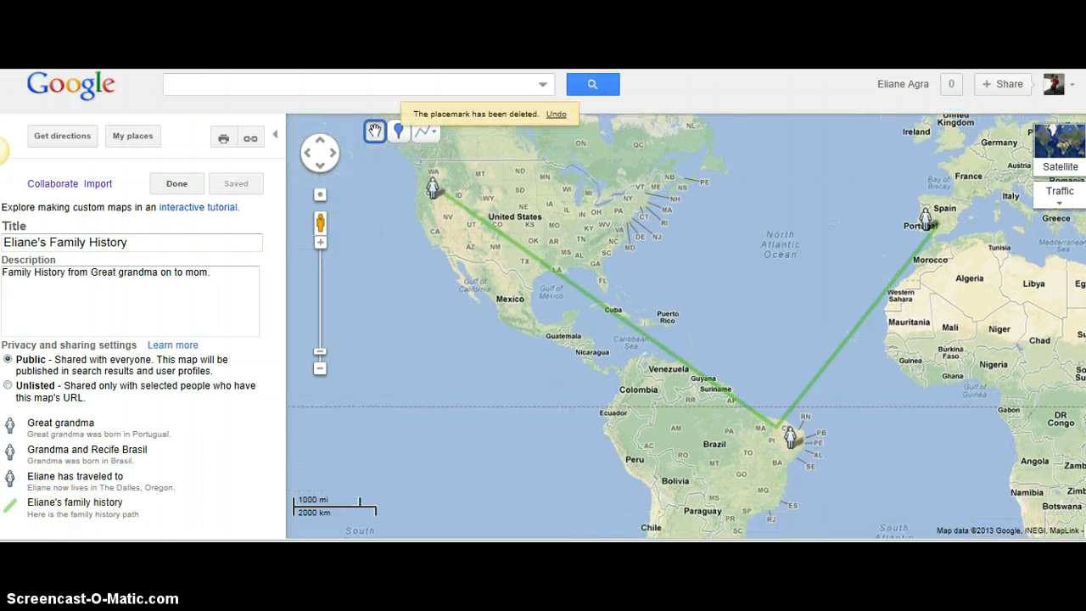
click(403, 134)
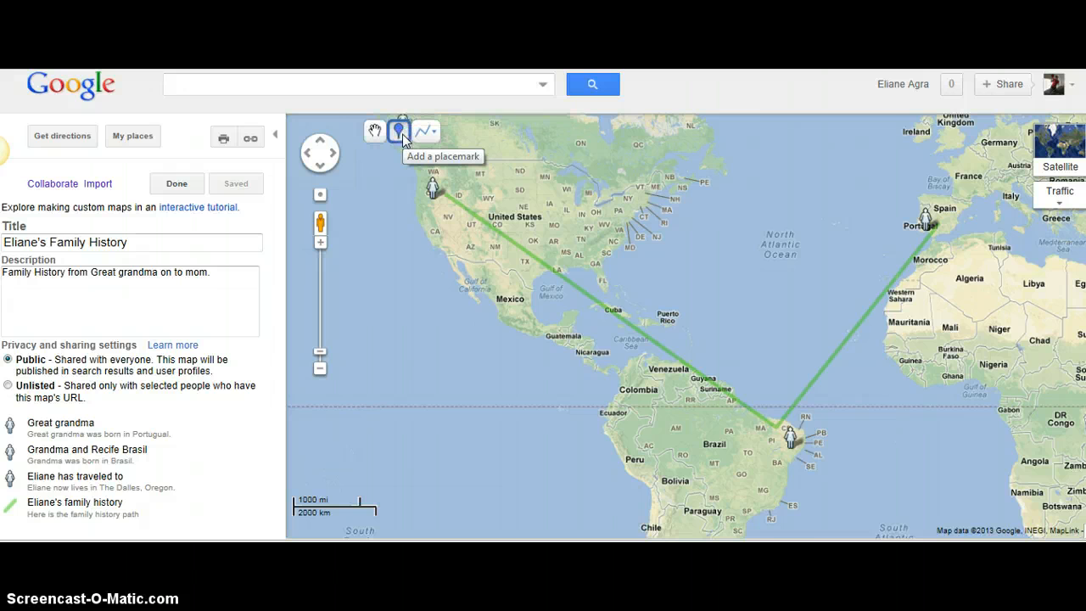
click(760, 307)
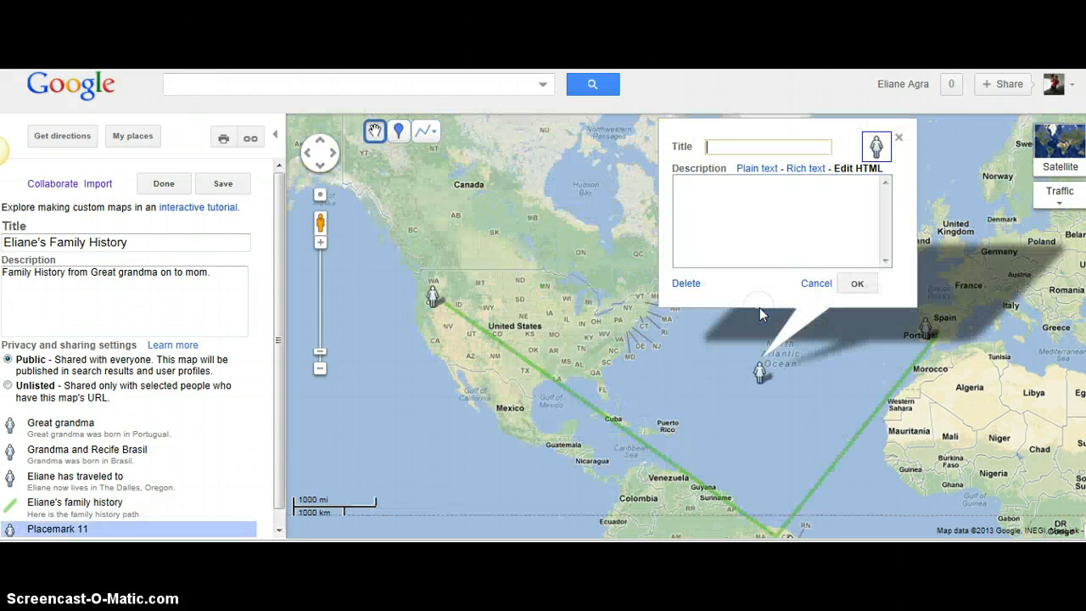
click(877, 146)
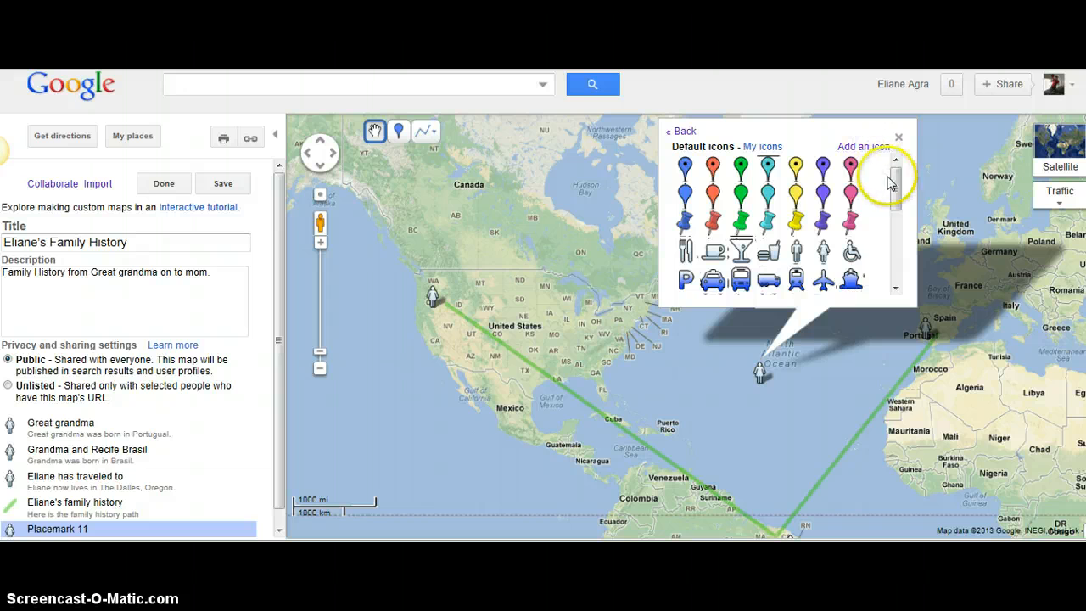
drag(892, 179, 896, 144)
click(796, 170)
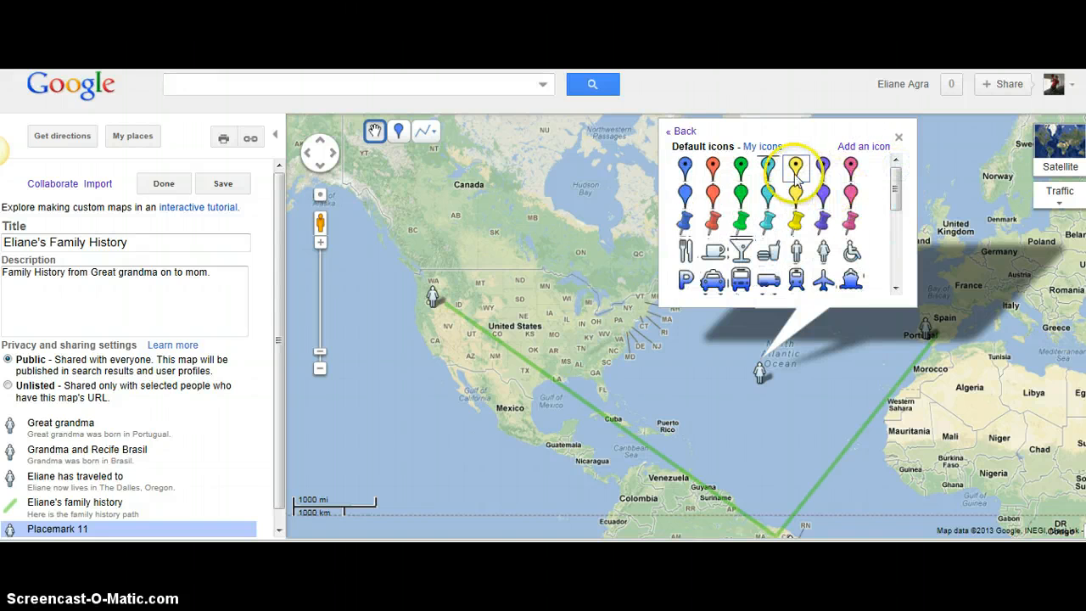
click(795, 173)
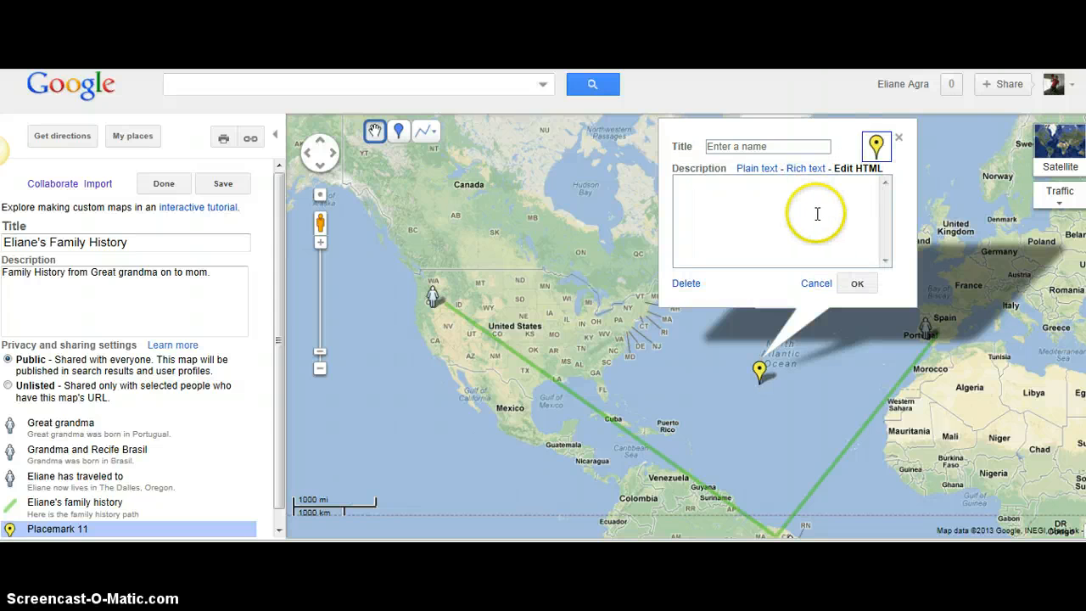
Title the Atlantic placemark "Family History" and start its description with "Great grandma was born in Portugal and moved to Recife, Brasil where she had my grandma".
click(798, 146)
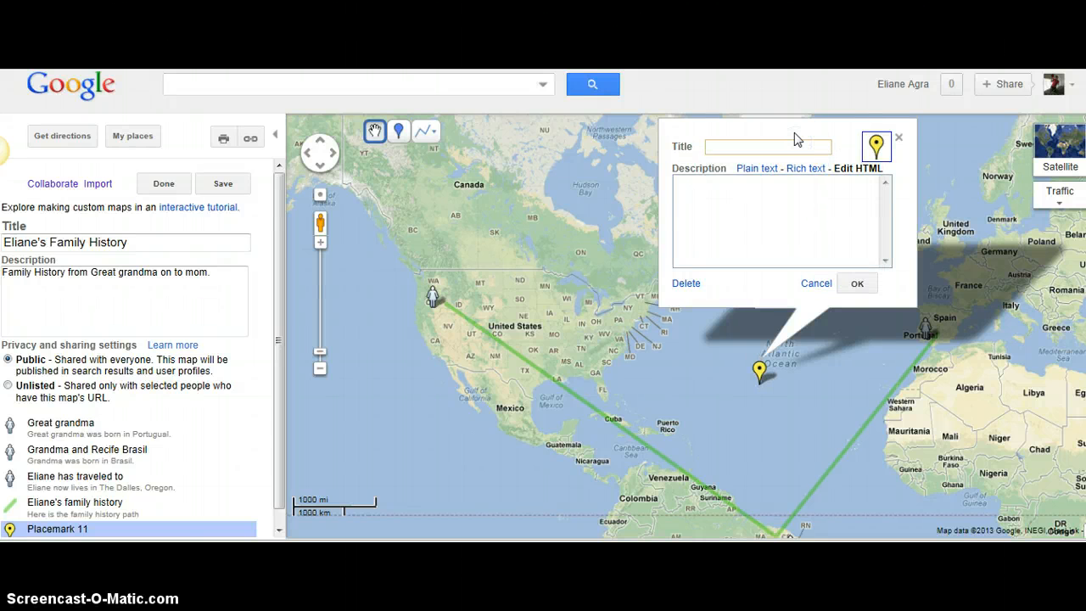
text(Family History)
click(775, 200)
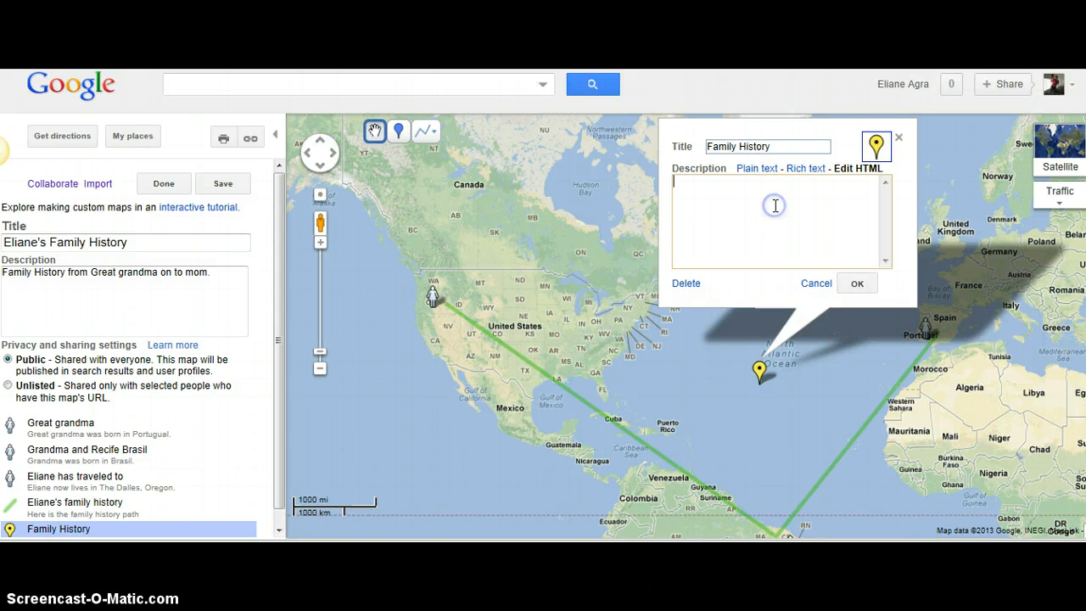
text(Gran)
text(at grandma m)
key(BackSpace)
text(was bo)
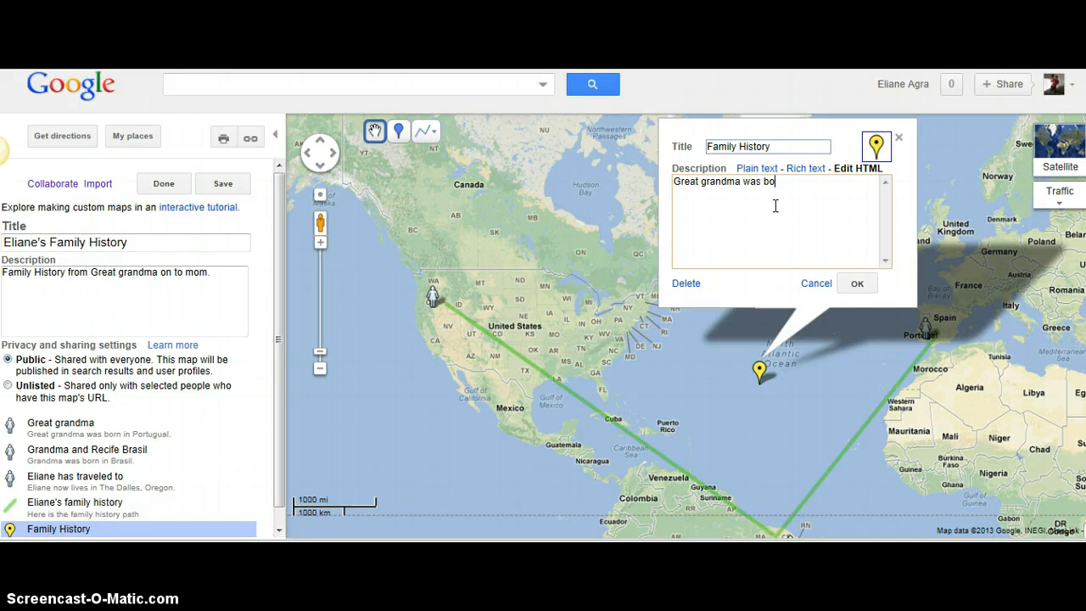
text(rn in Portugal and moved to Recife, Brasil)
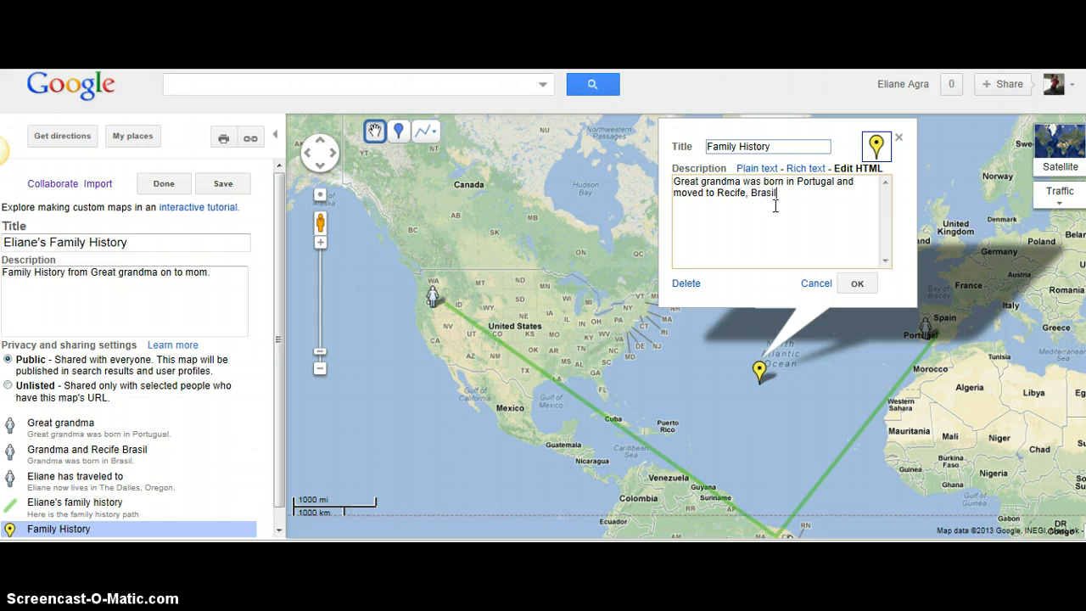
text(here she had my grandma)
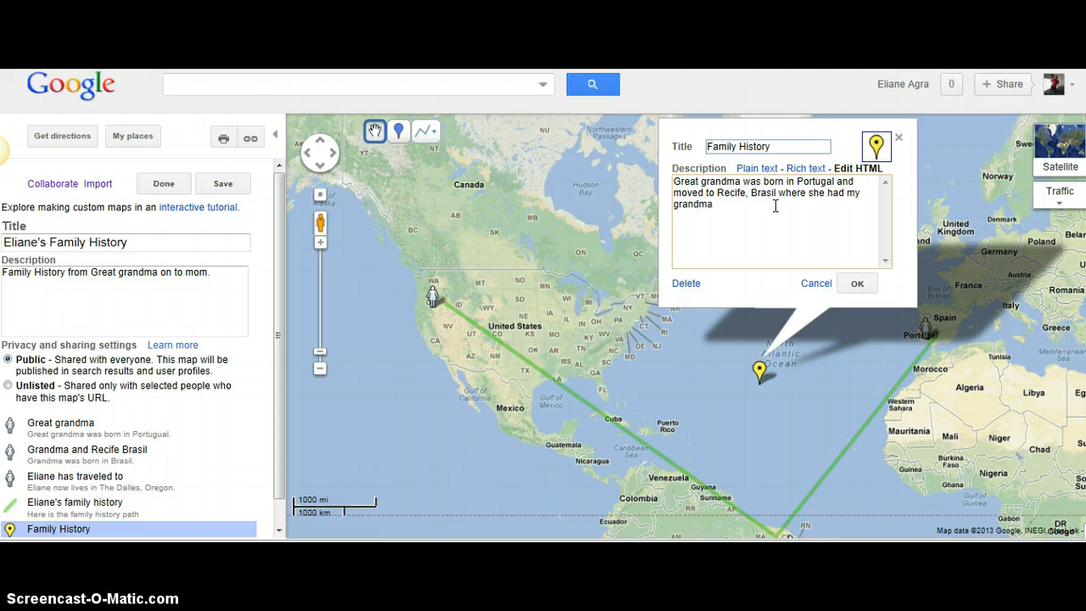
Finish the description with "From here my grandma had my mother and then she had me and we moved to The Dalles, OR." and confirm the placemark.
text(. From here my h)
key(BackSpace)
text(gra)
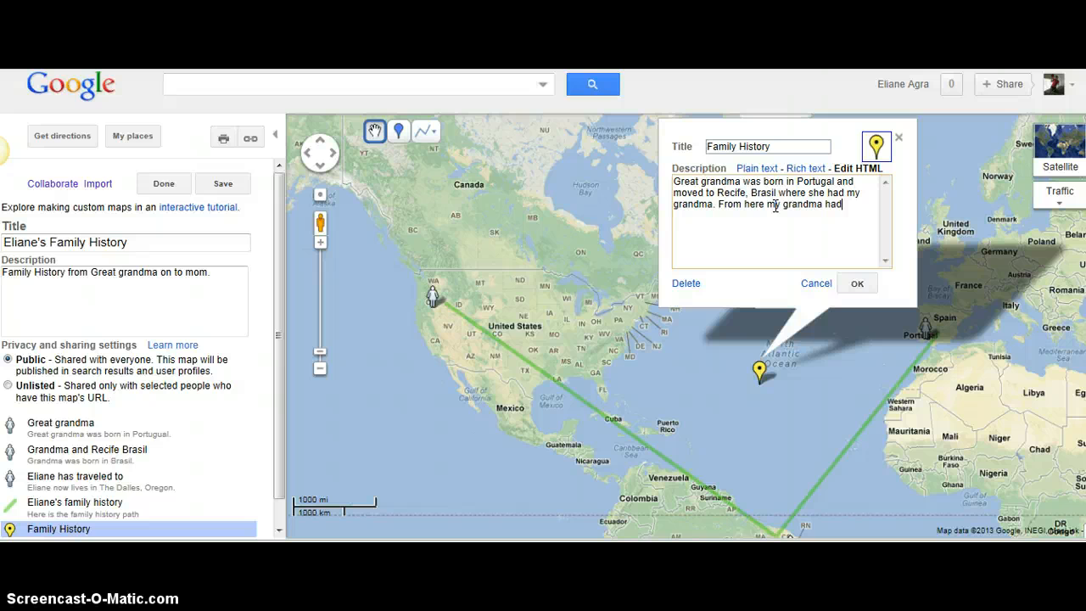
text(ndma had my mother and then she h)
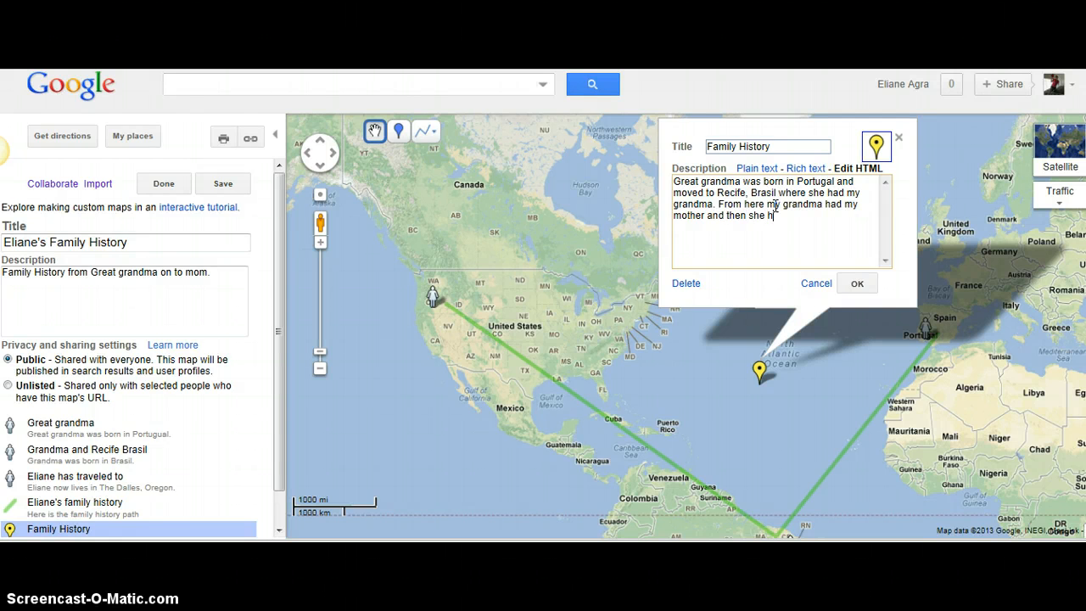
text(ad me and we moved to, The )
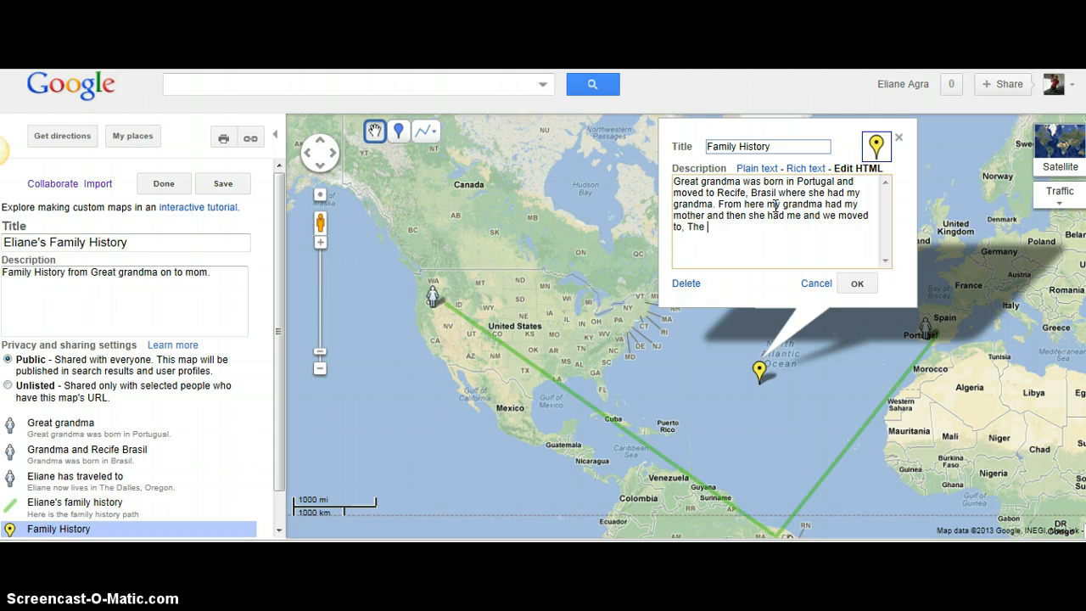
text(Dalles, Or.)
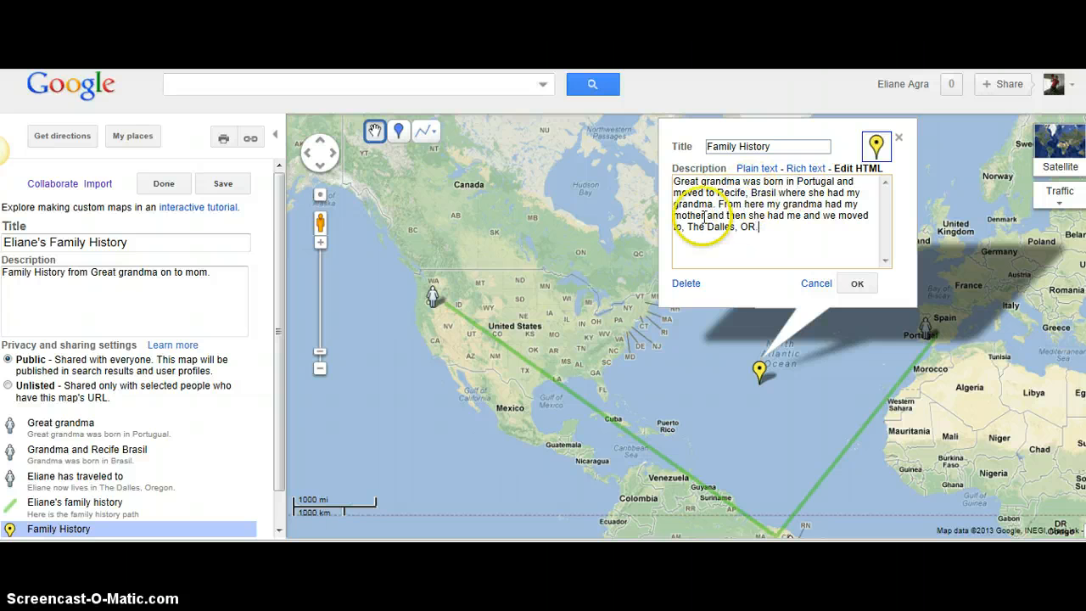
click(683, 228)
key(BackSpace)
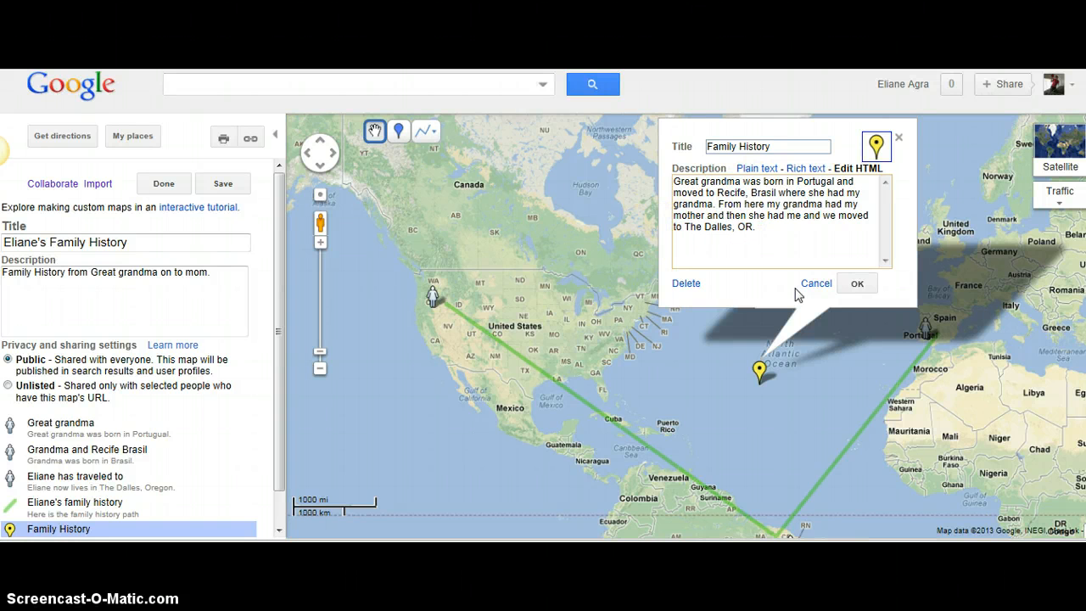
click(859, 284)
Review the line and the Oregon, Brazil and Portugal placemarks from the map's item list, declining the plain text conversion.
drag(727, 342, 723, 246)
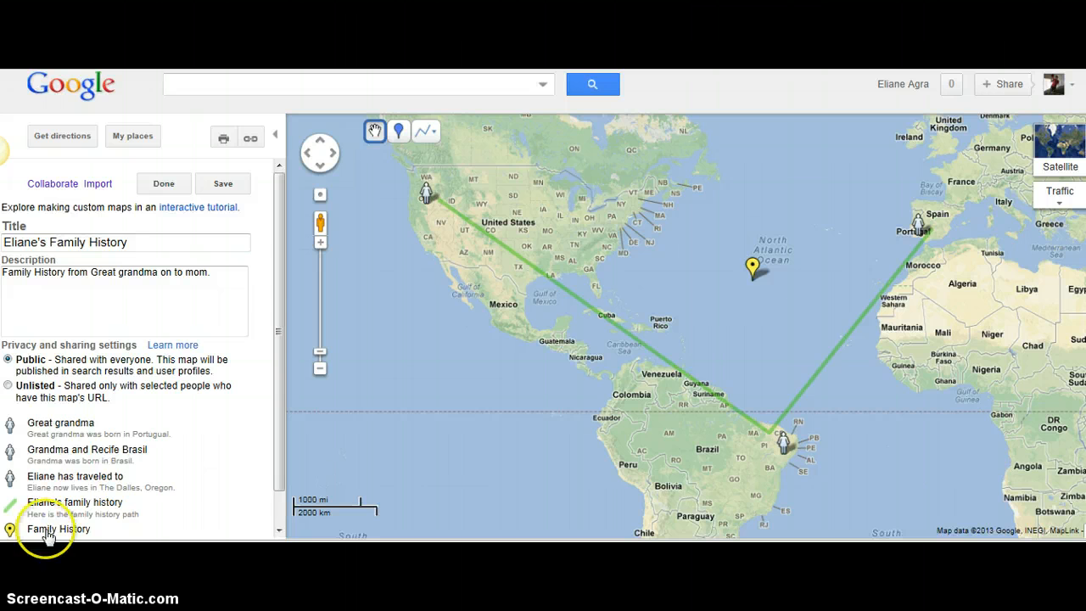
click(280, 329)
drag(280, 329, 274, 413)
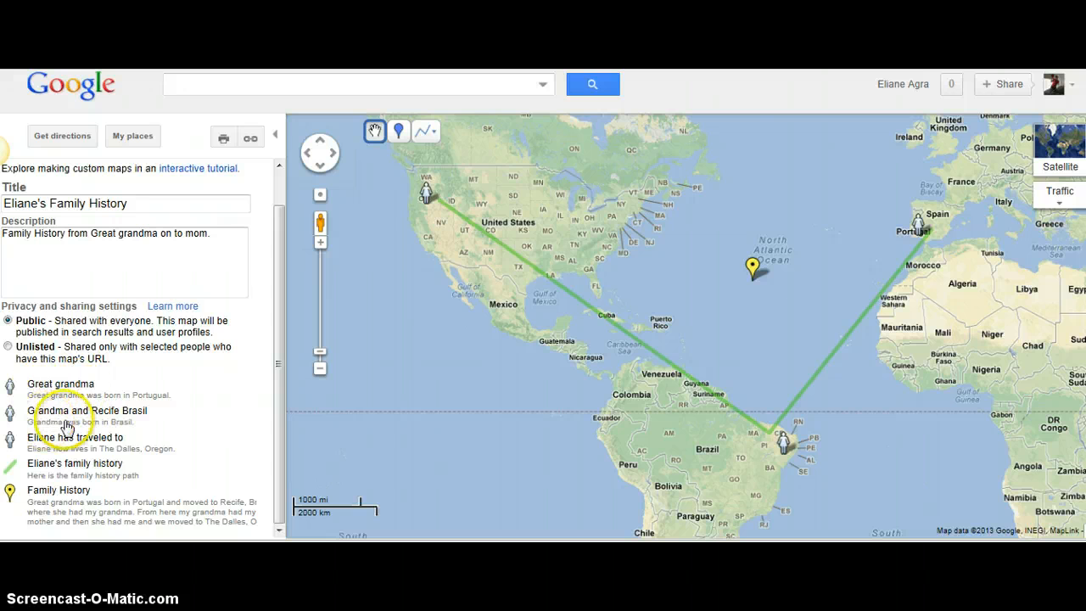
click(81, 469)
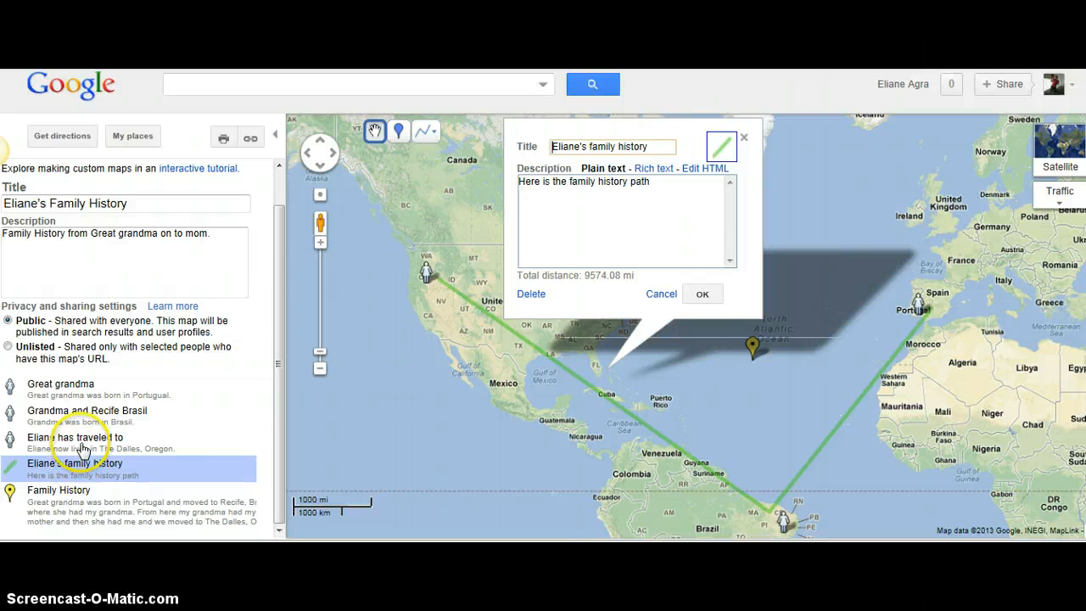
click(82, 444)
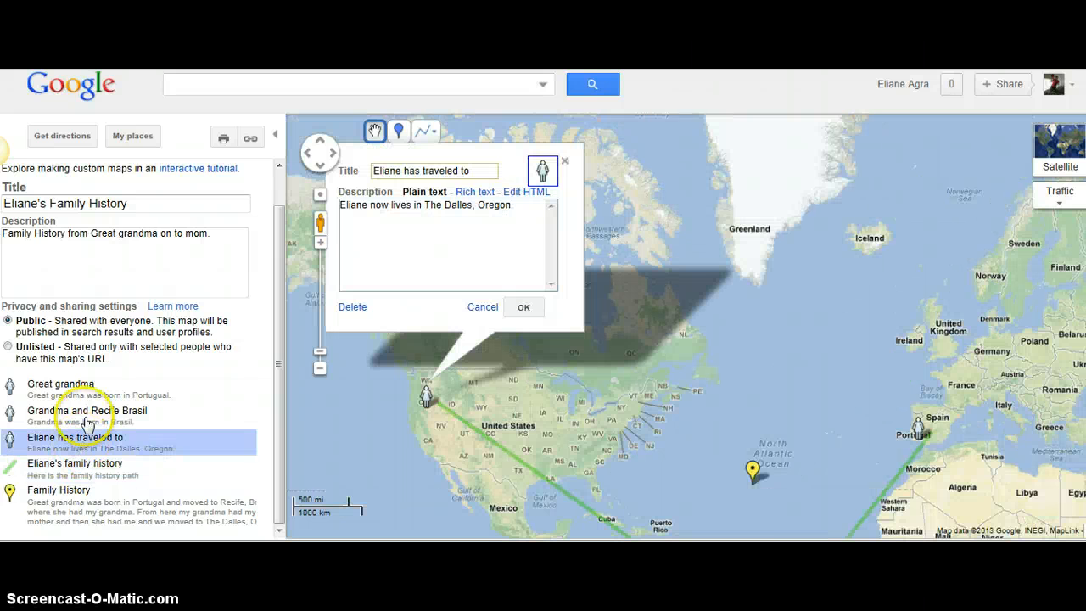
click(83, 414)
click(79, 388)
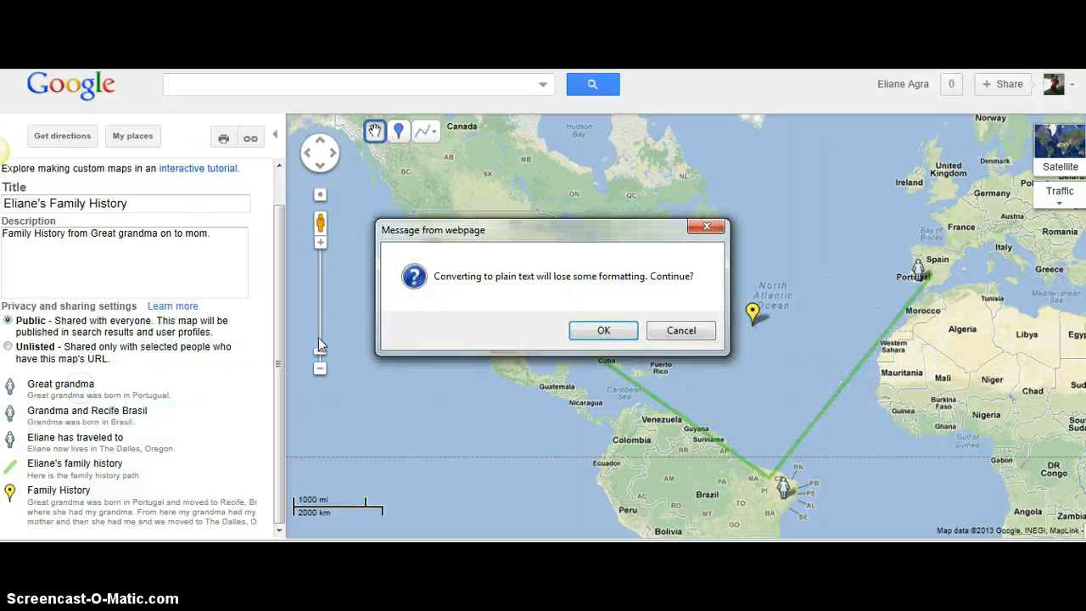
click(681, 331)
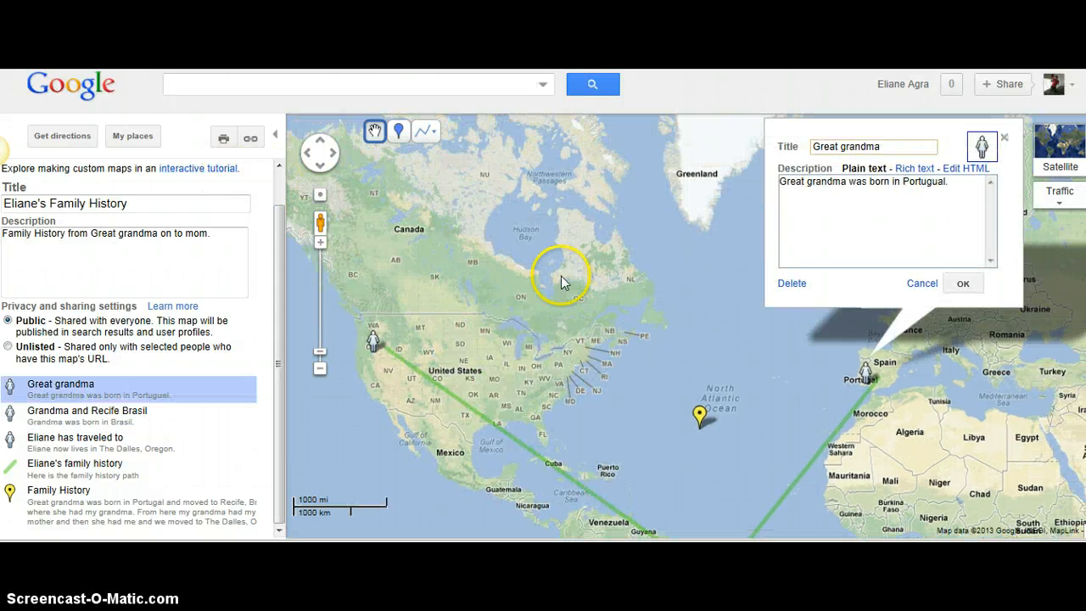
click(963, 284)
Finish editing the custom map and switch it to its viewing mode.
drag(818, 278, 820, 206)
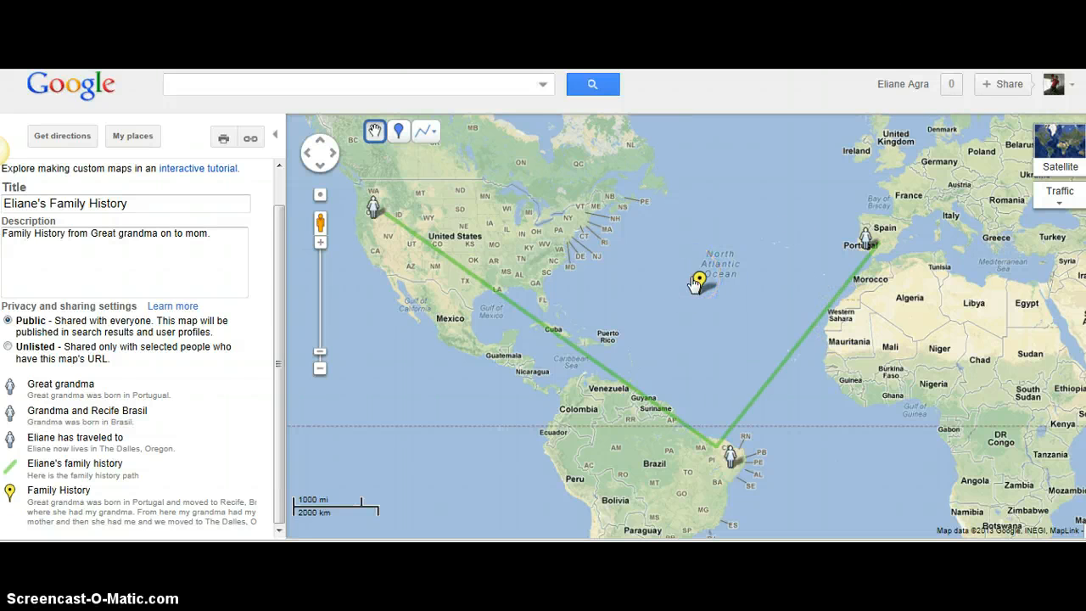
click(869, 250)
click(404, 229)
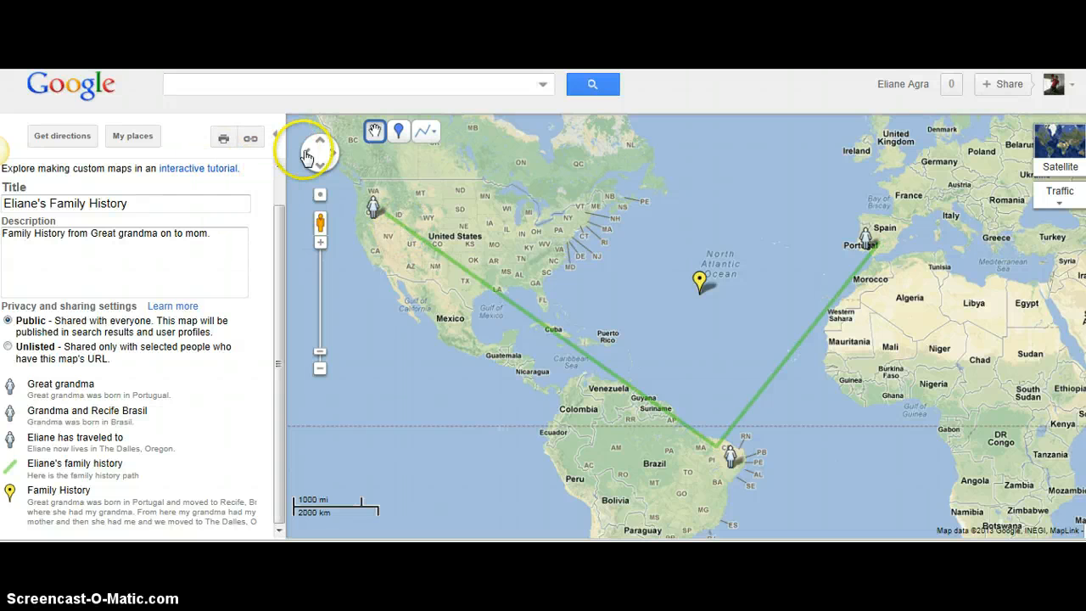
drag(281, 212, 281, 182)
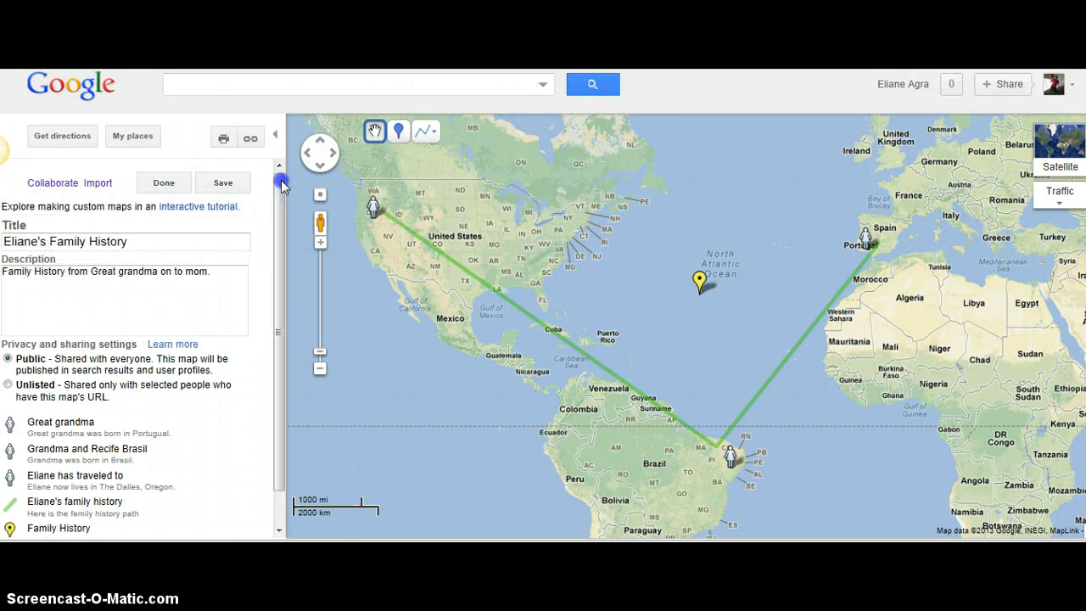
click(164, 184)
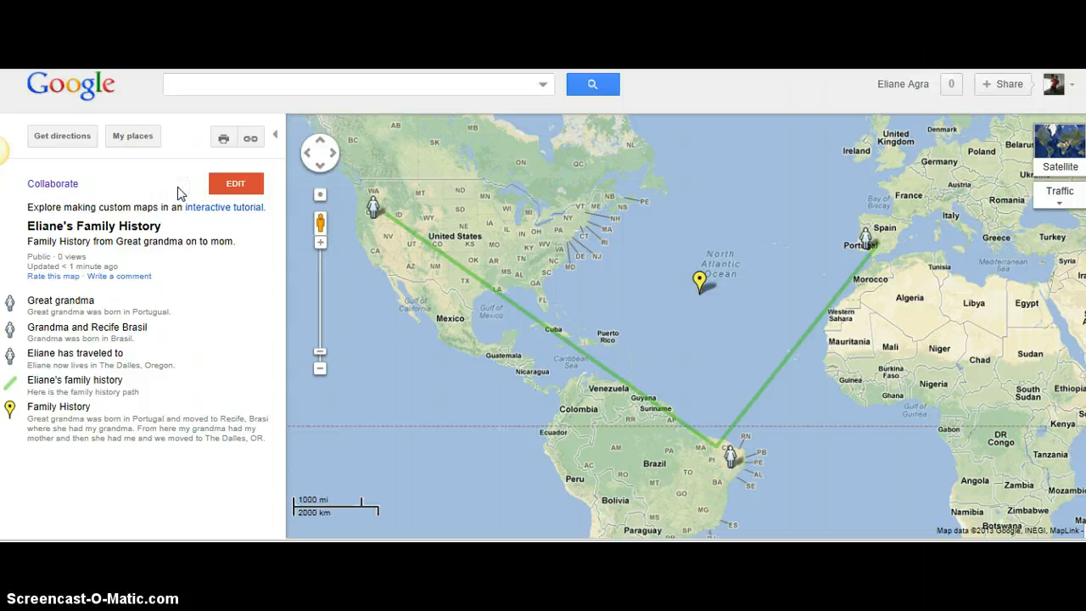
Check the published descriptions of the Oregon, North Atlantic and Portugal placemarks on the map.
click(374, 207)
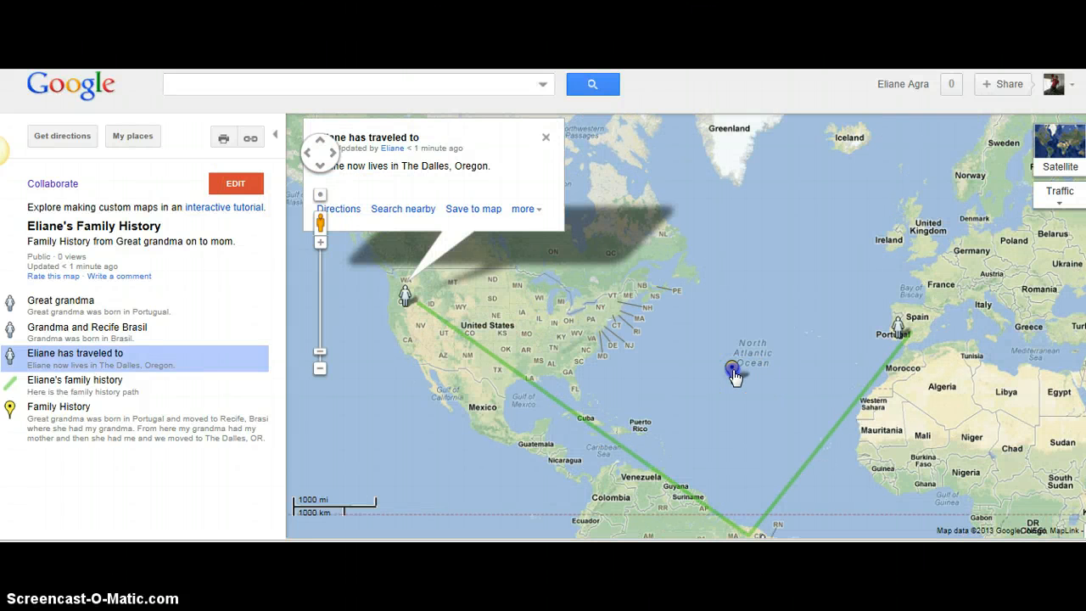
click(734, 371)
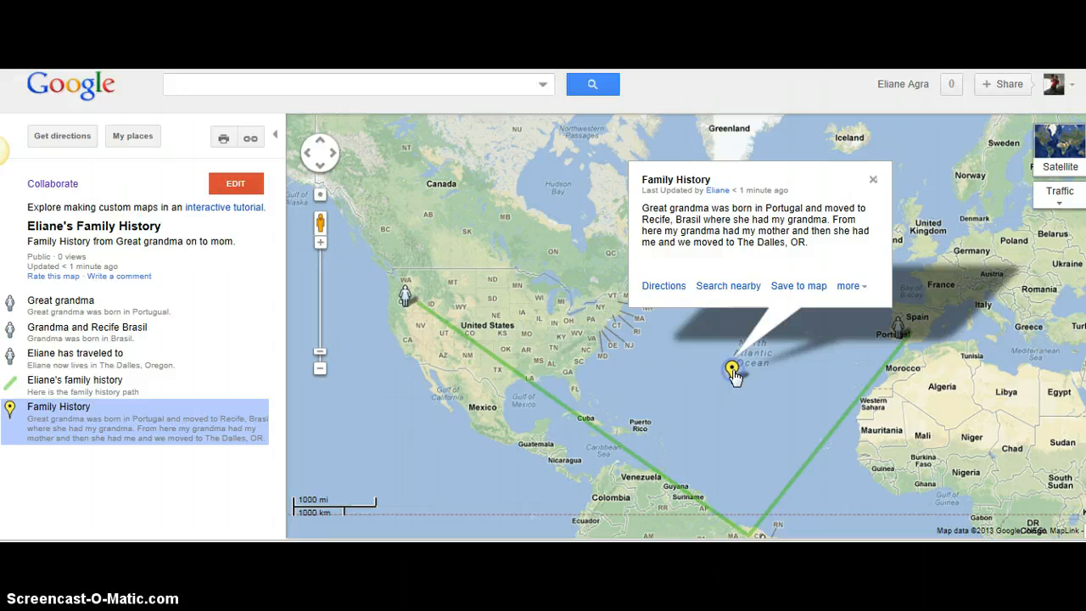
click(899, 332)
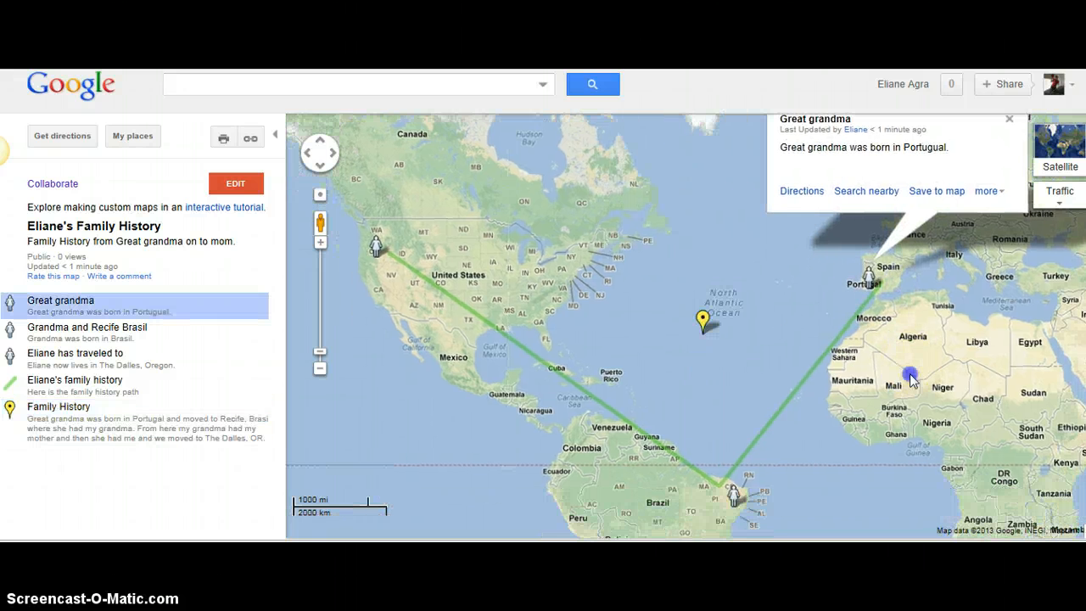